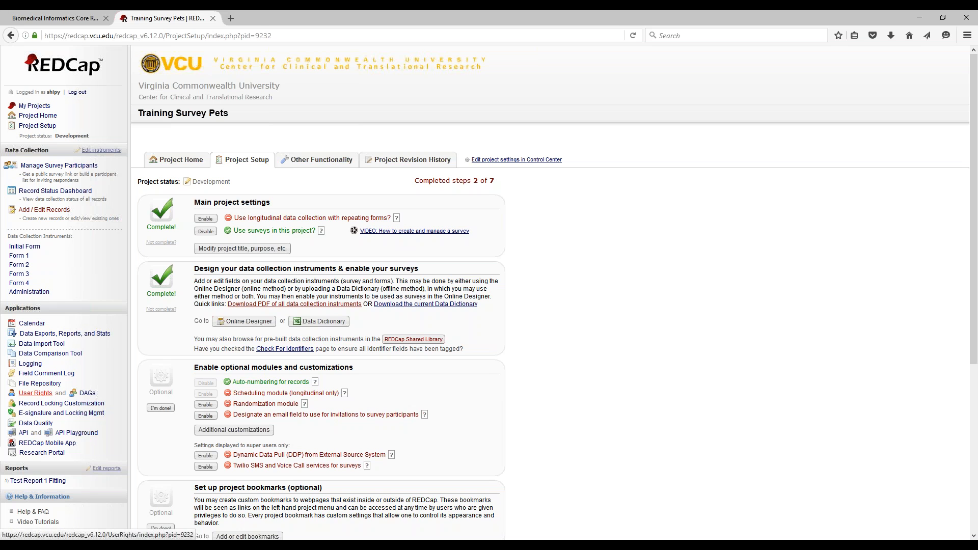
- Open the User Rights privileges of the logged-in user's own account and grant the Logging privilege
left_click(35, 393)
left_click(249, 399)
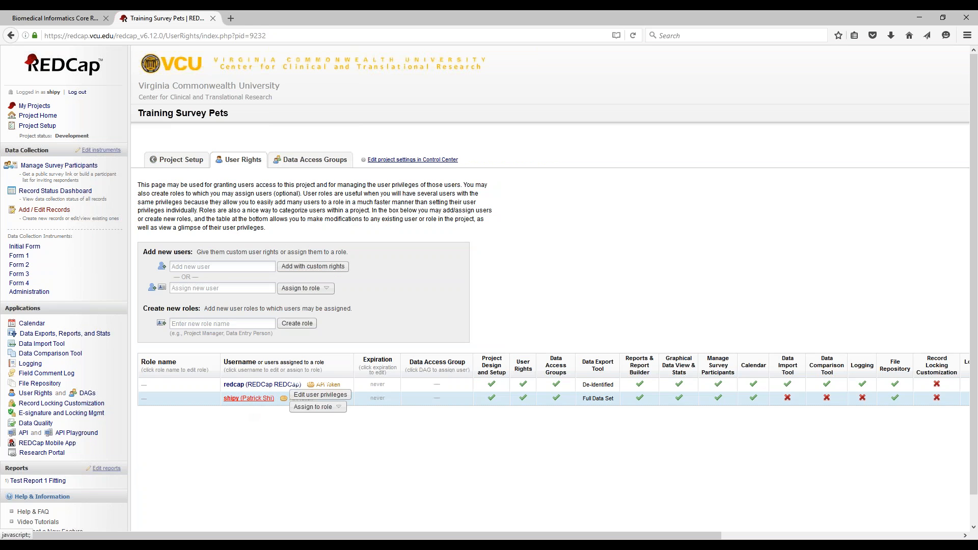
left_click(320, 395)
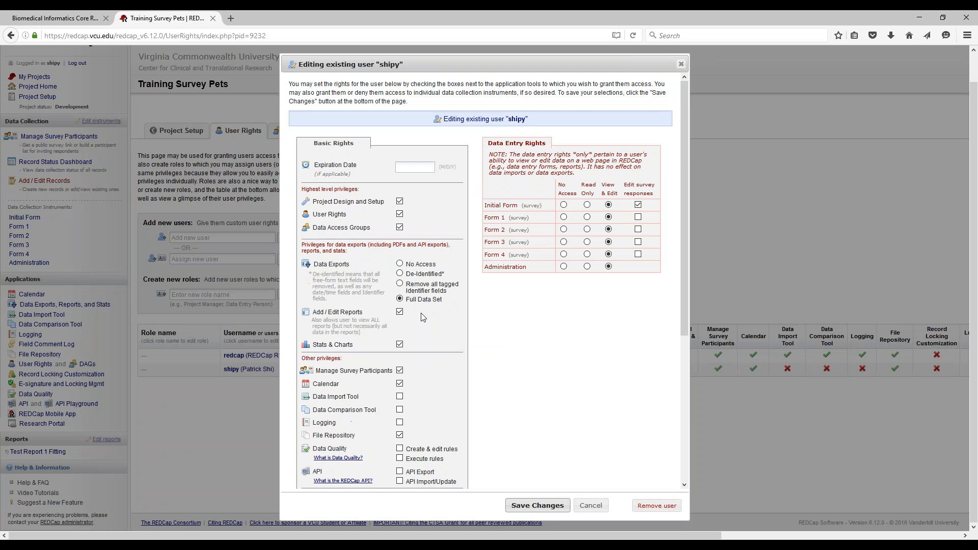
scroll(422, 317, "down", 5)
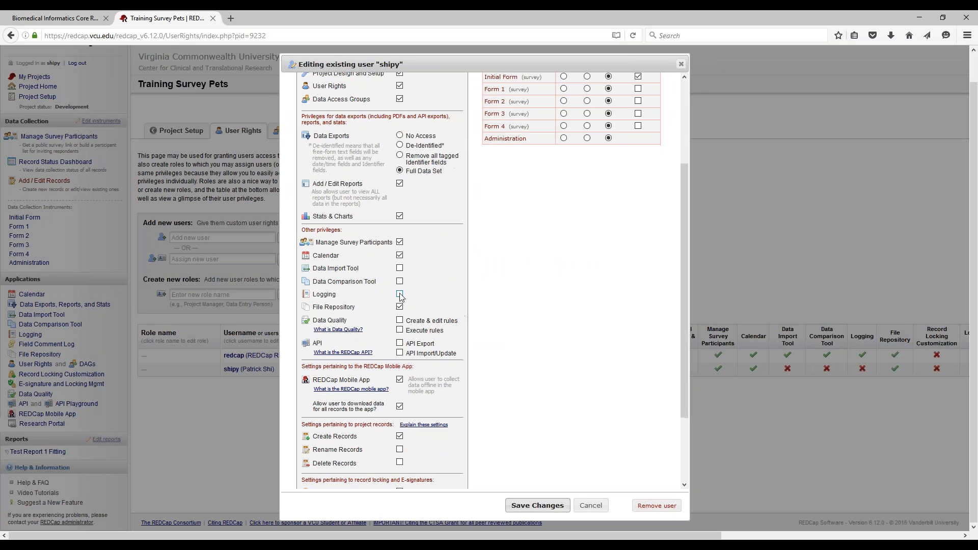
left_click(399, 298)
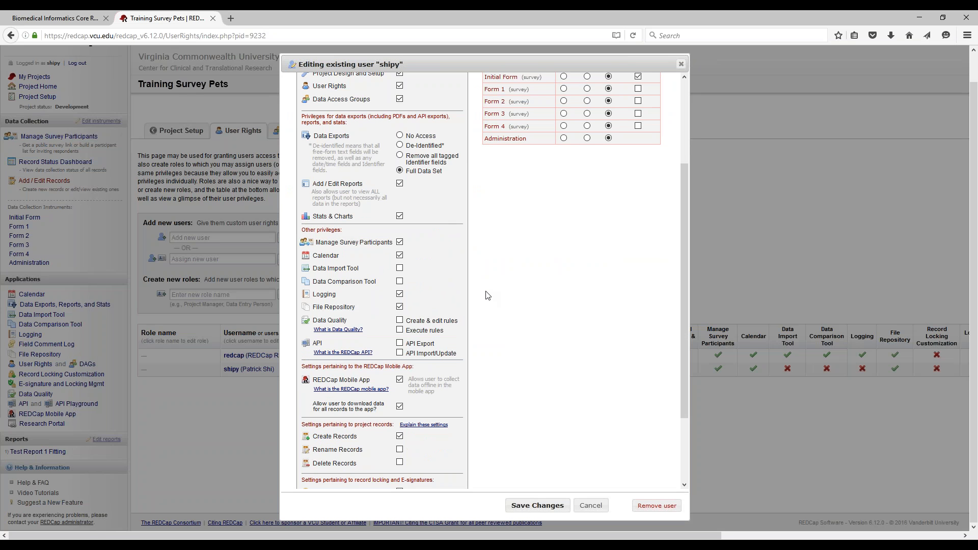
scroll(485, 296, "up", 2)
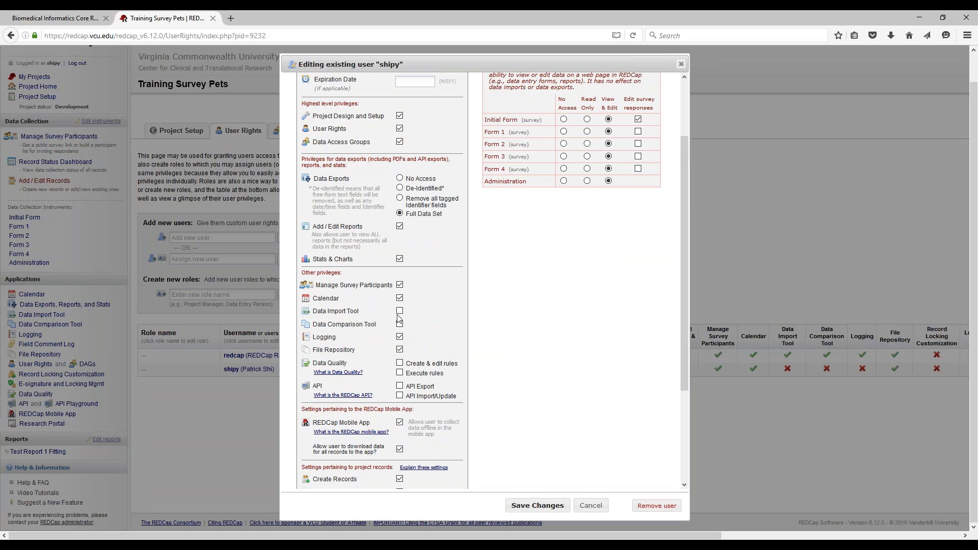
- Grant the account the Rename Records and Delete Records privileges under the project record settings
scroll(396, 319, "down", 2)
scroll(393, 330, "down", 4)
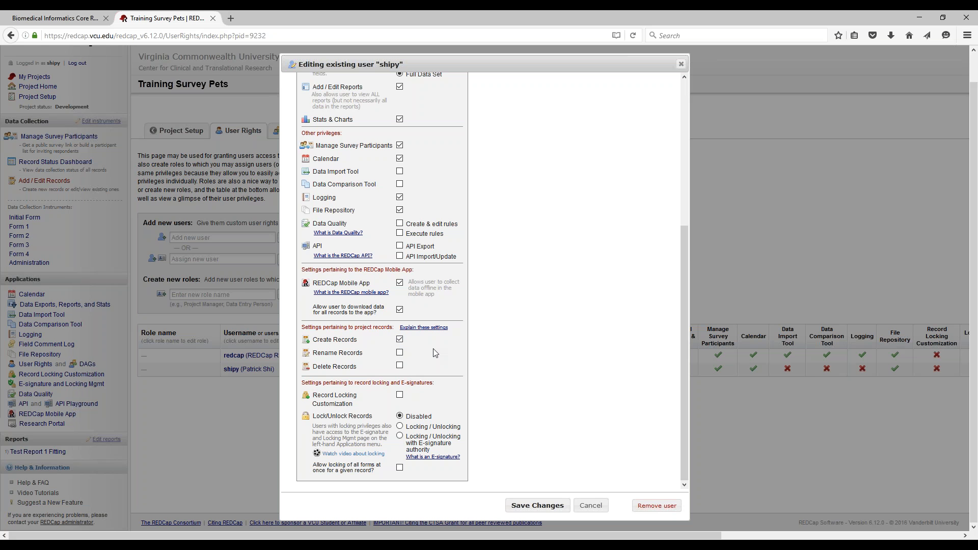
left_click(399, 352)
left_click(399, 365)
scroll(343, 462, "up", 2)
scroll(344, 463, "up", 1)
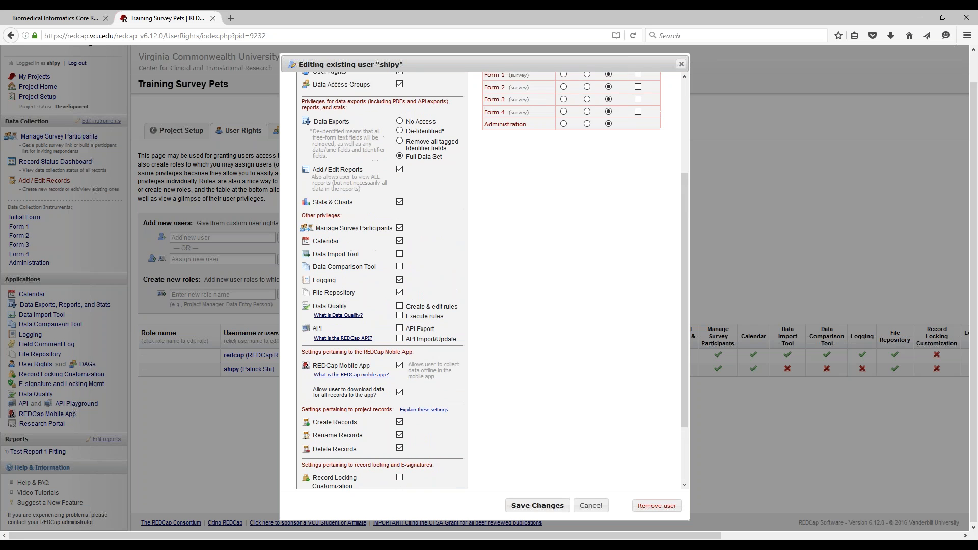
- Allow editing of survey responses for Form 1, Form 2 and Form 3, and save the user's rights
scroll(344, 462, "up", 5)
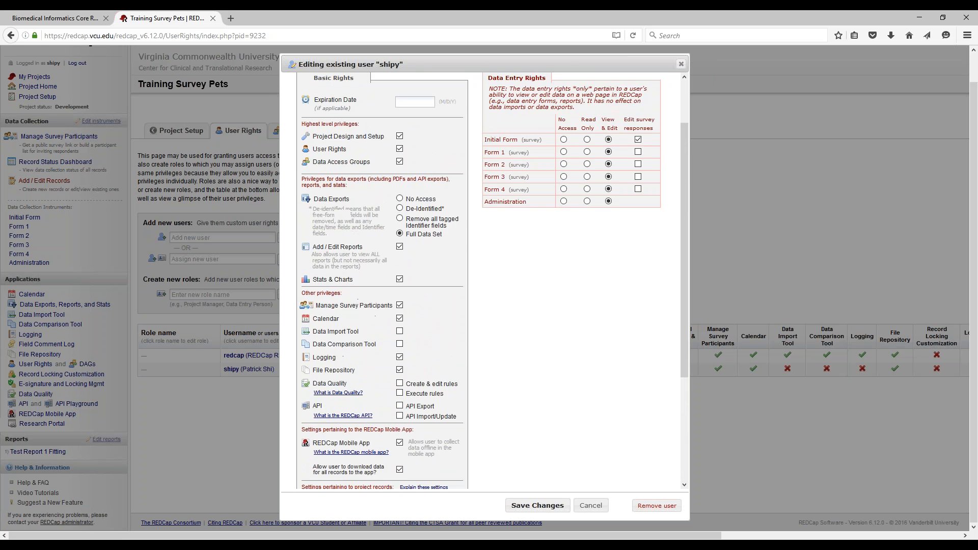
scroll(344, 463, "up", 2)
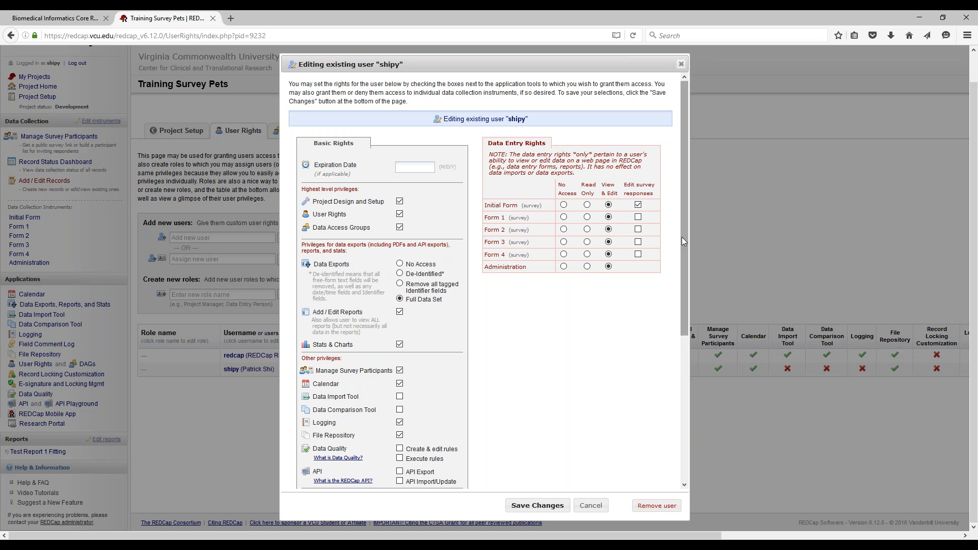
left_click(639, 218)
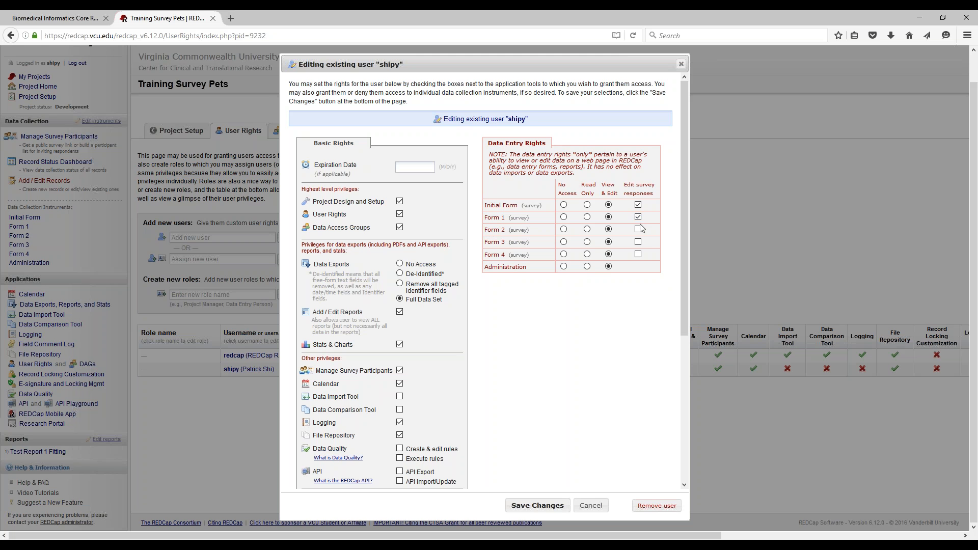
left_click(639, 230)
left_click(639, 243)
left_click(535, 511)
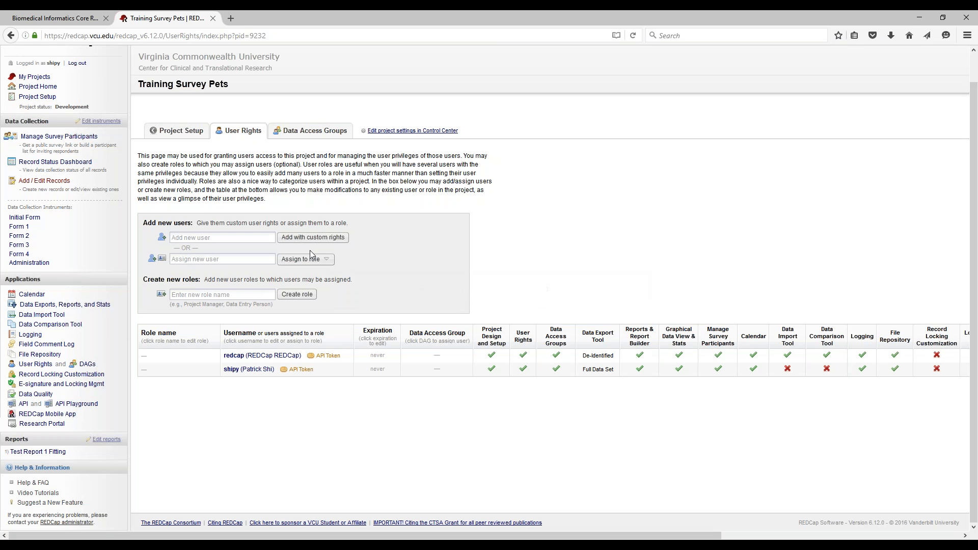
- Download the project's entire logging record as a CSV file and open it in Microsoft Excel
left_click(77, 165)
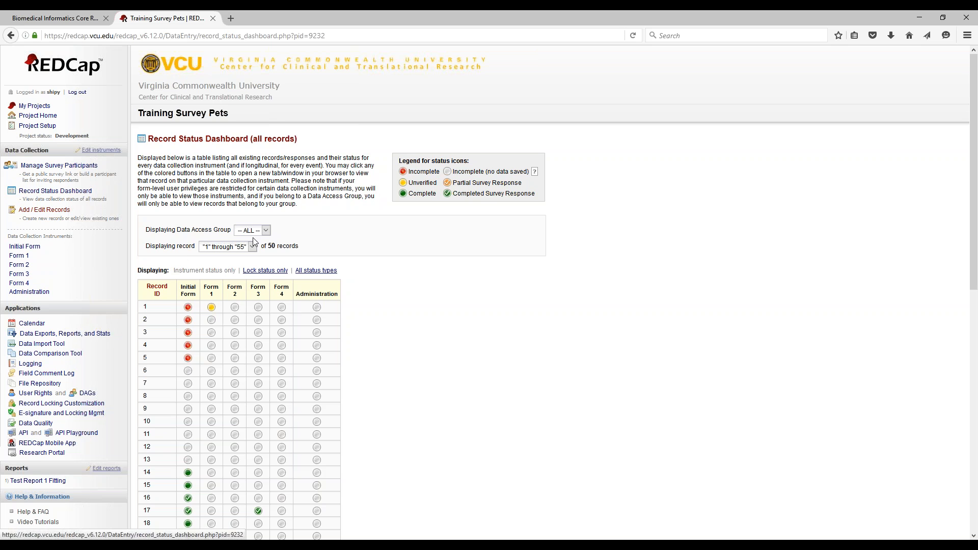
left_click(32, 365)
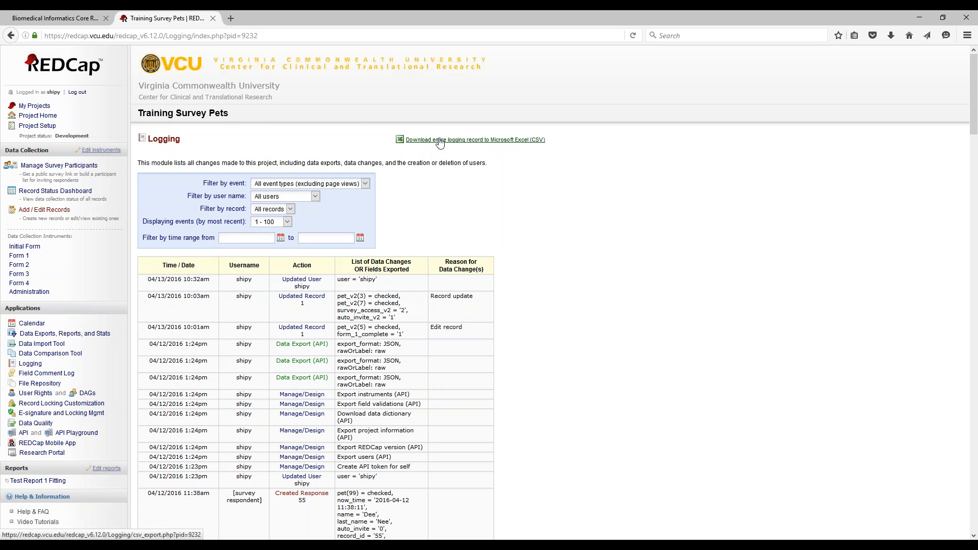
left_click(506, 140)
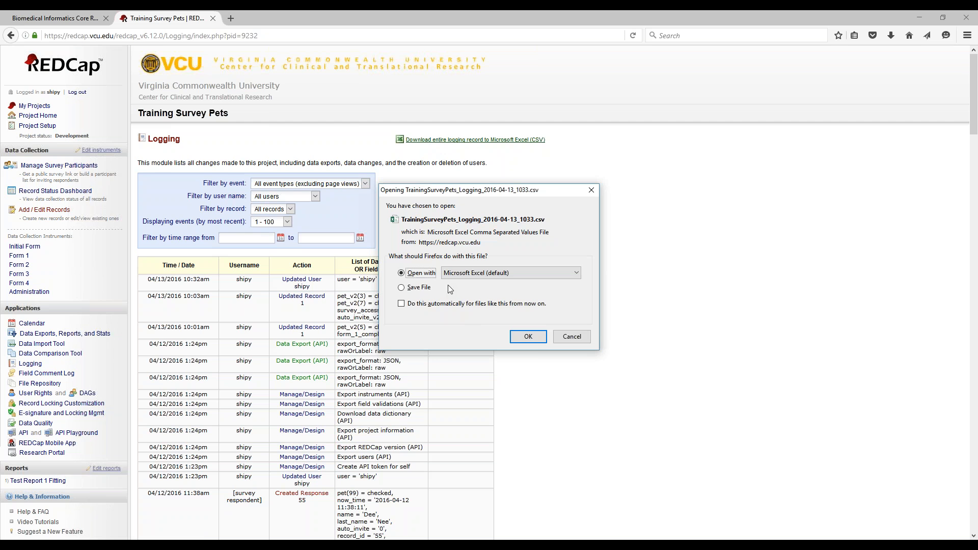
left_click(528, 337)
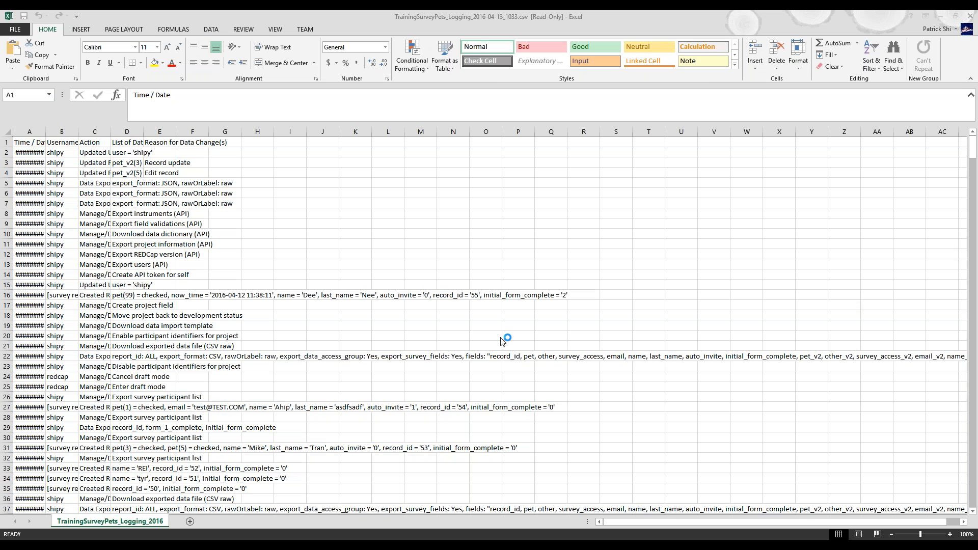
- Auto-fit all column widths in the logging spreadsheet so the entries are readable
left_click(9, 132)
double_click(46, 131)
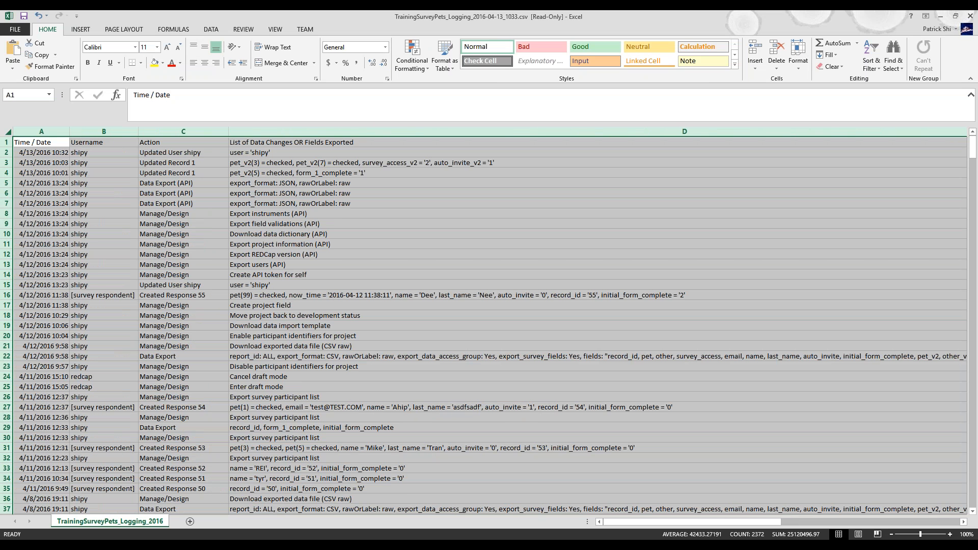
left_click(252, 173)
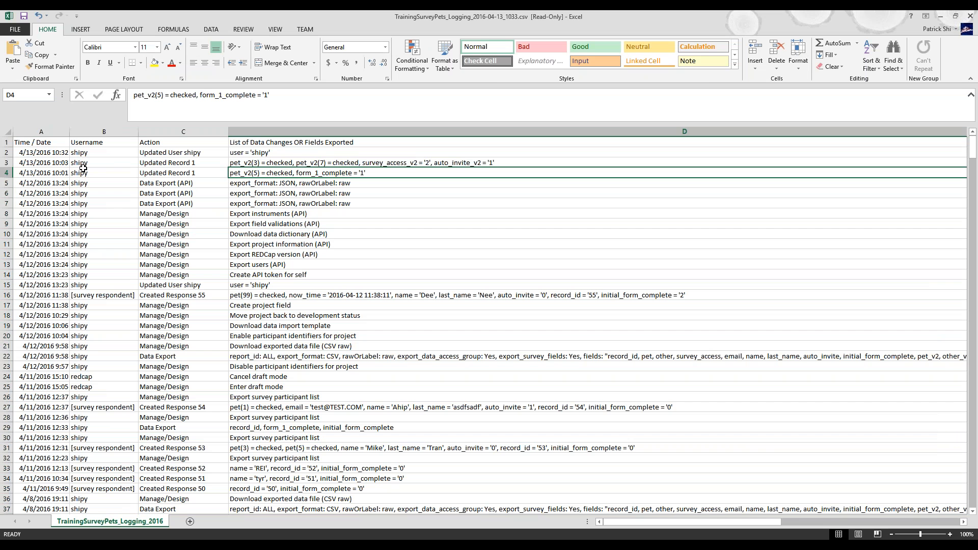
- Examine the log's Time / Date, Username, Action and data changes columns, including the Record 1 update in row 3, and return to REDCap
left_click(15, 143)
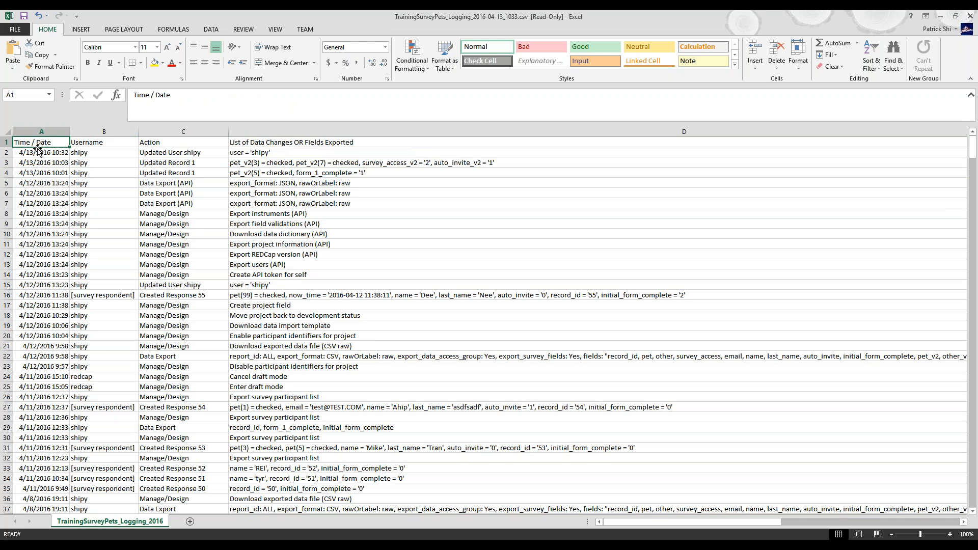
left_click(77, 141)
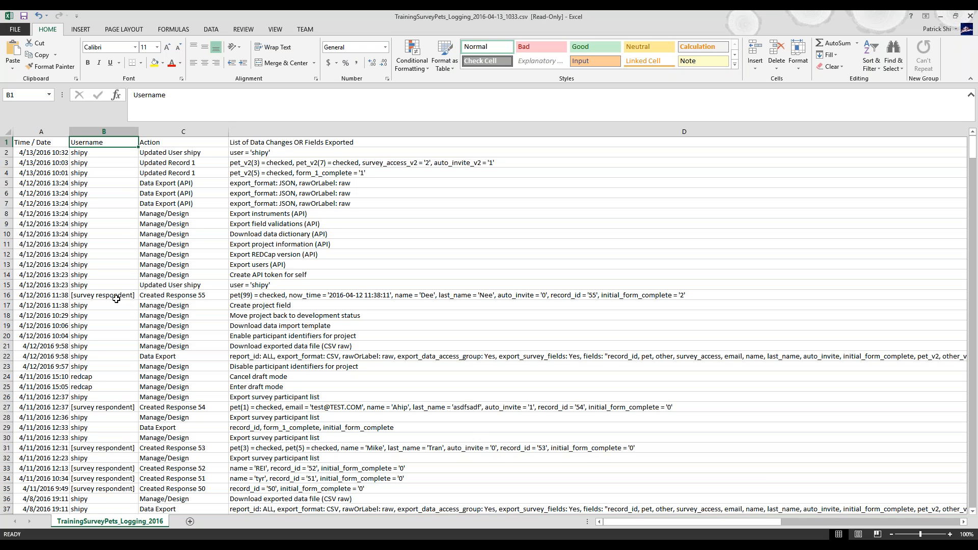
left_click(150, 143)
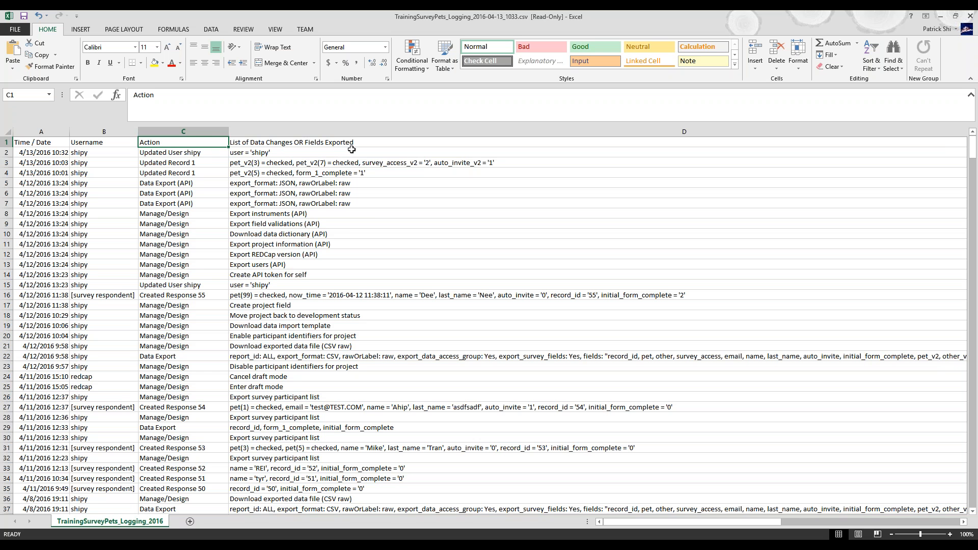
left_click(314, 164)
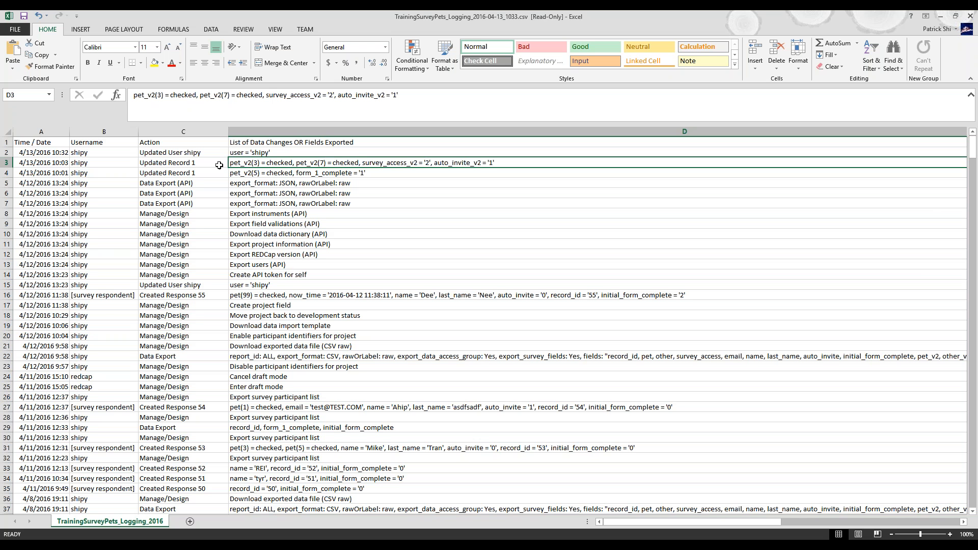
left_click(941, 16)
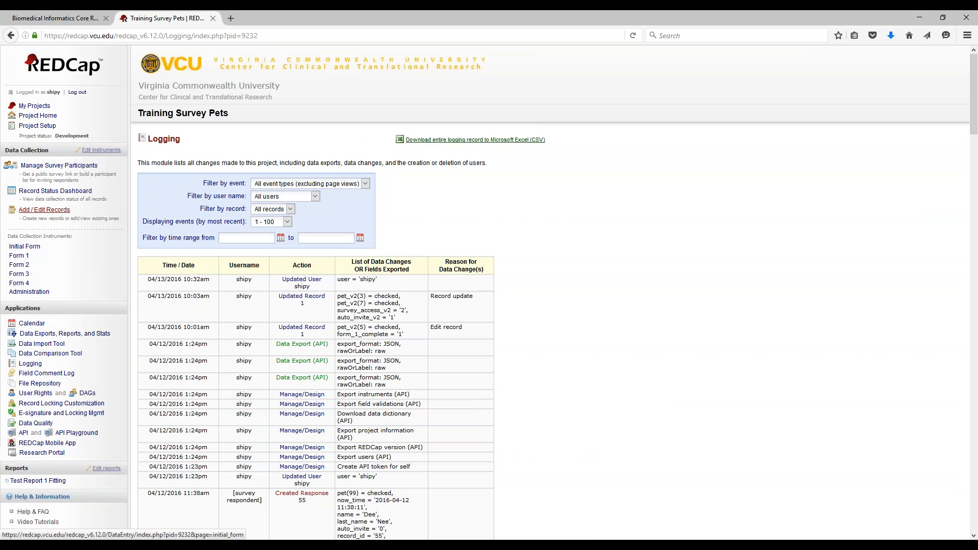
- Open record 1 from the partial responses of the Initial Form
left_click(58, 213)
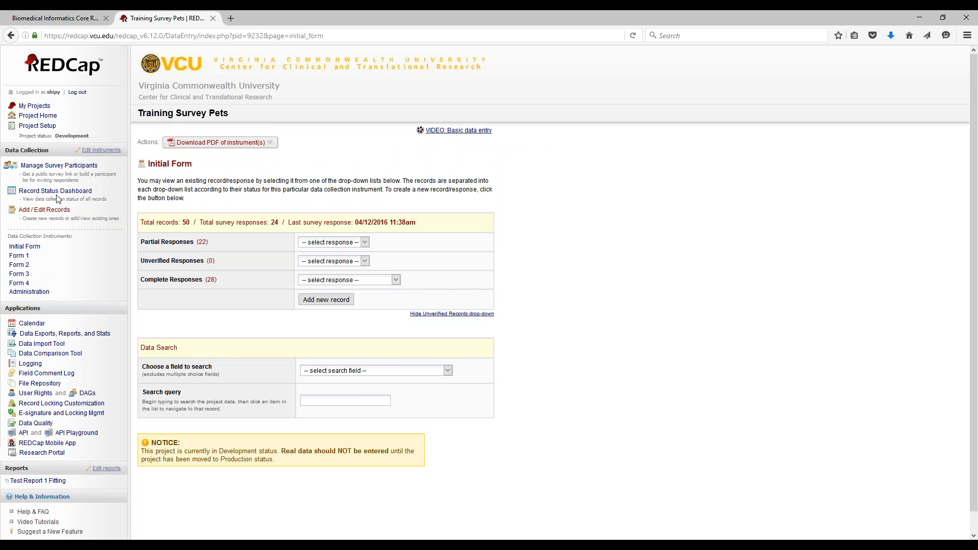
left_click(343, 242)
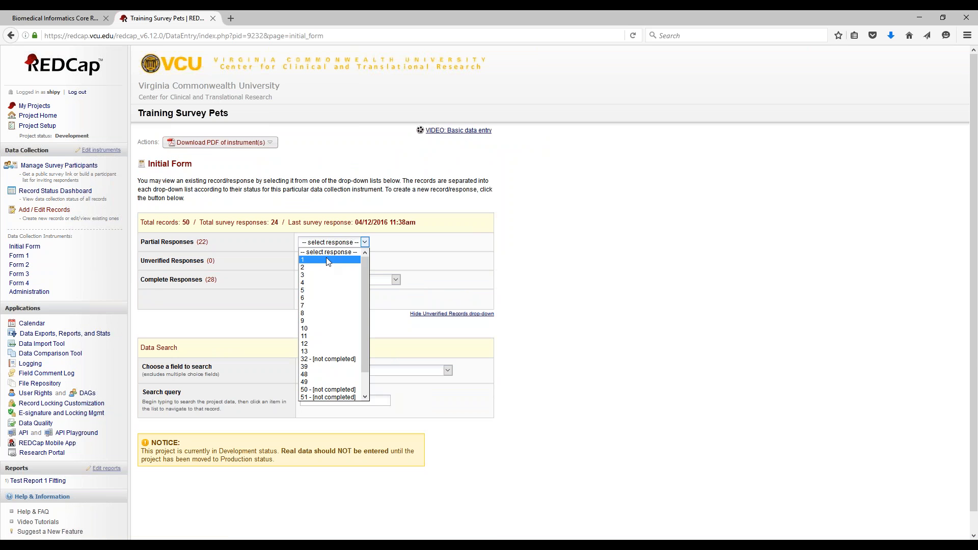
left_click(326, 260)
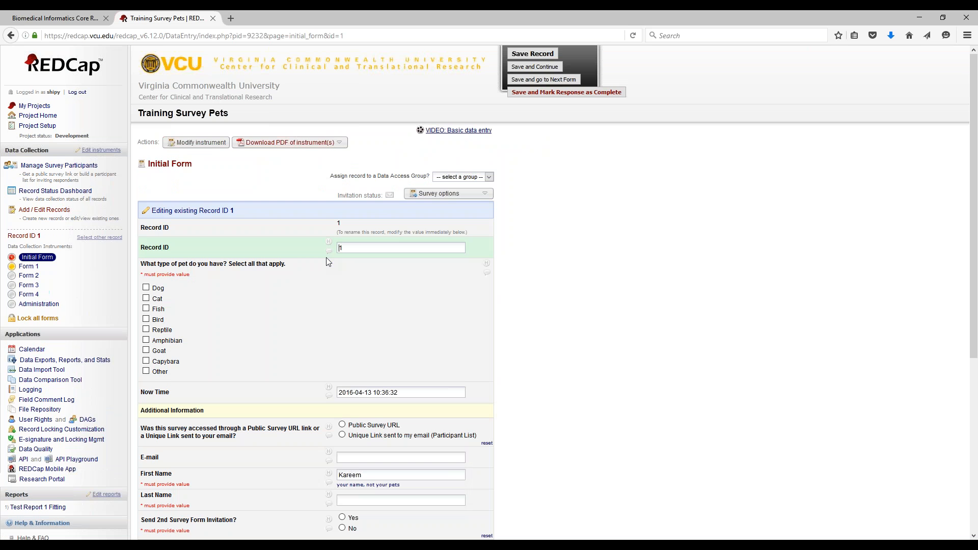
- Leave the record for the Initial Form's instrument design and check the coded choices of the pet field without changing it
left_click(210, 145)
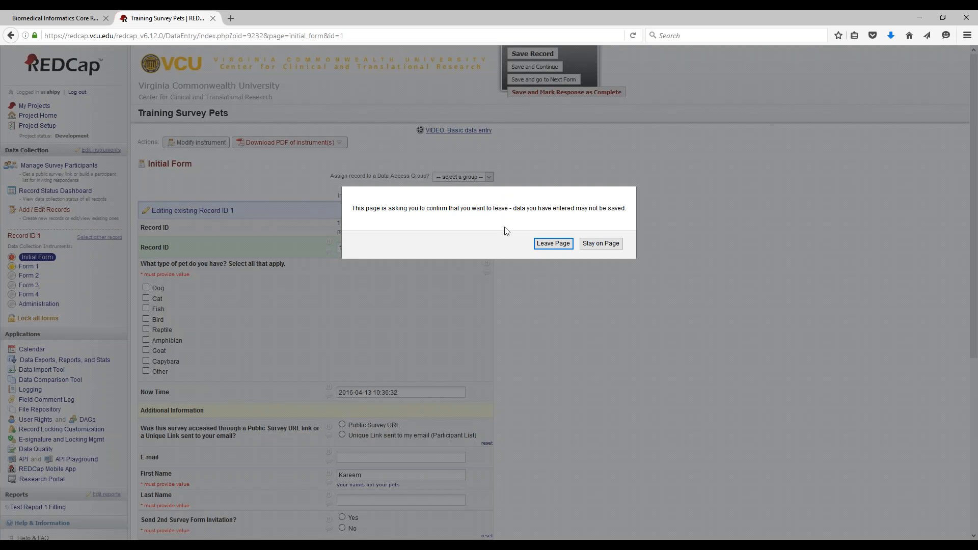
left_click(551, 244)
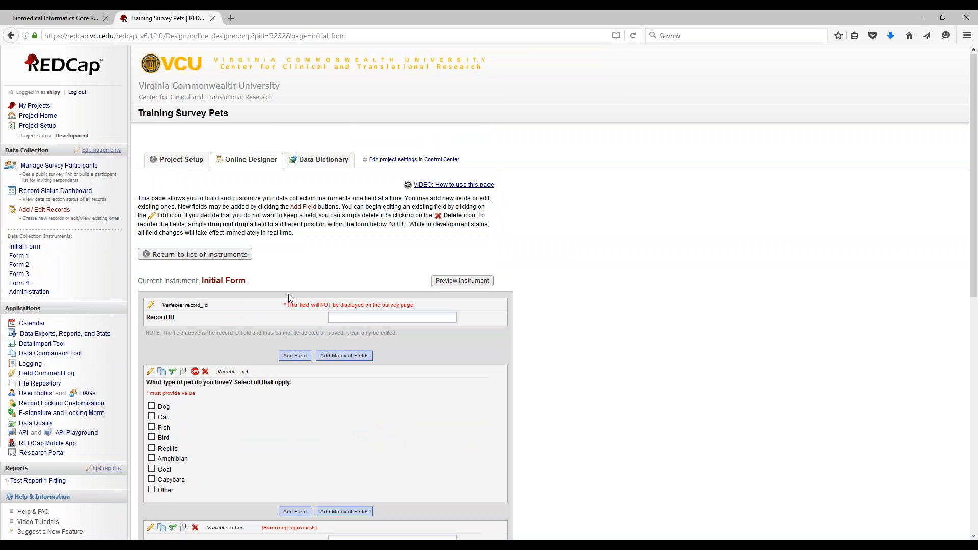
scroll(288, 295, "down", 4)
left_click(151, 255)
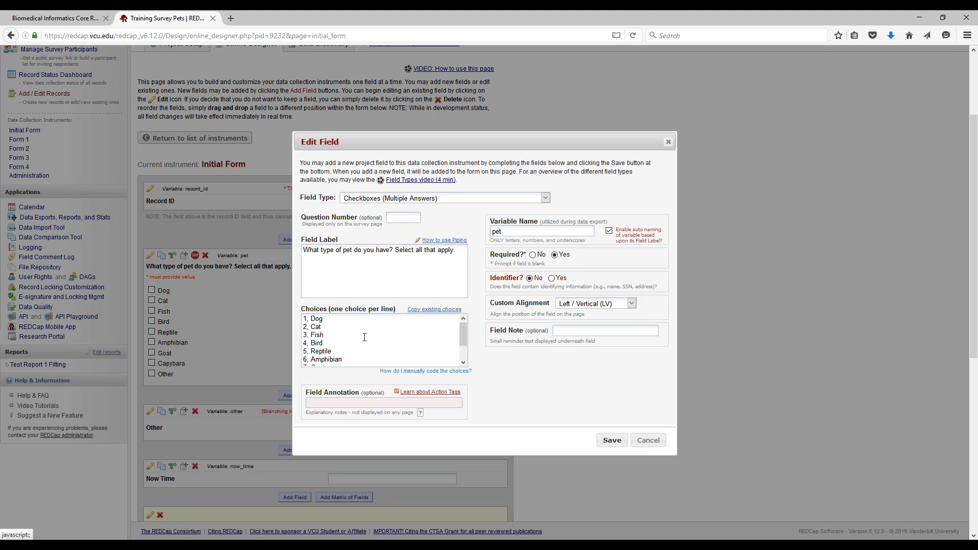
left_click(648, 440)
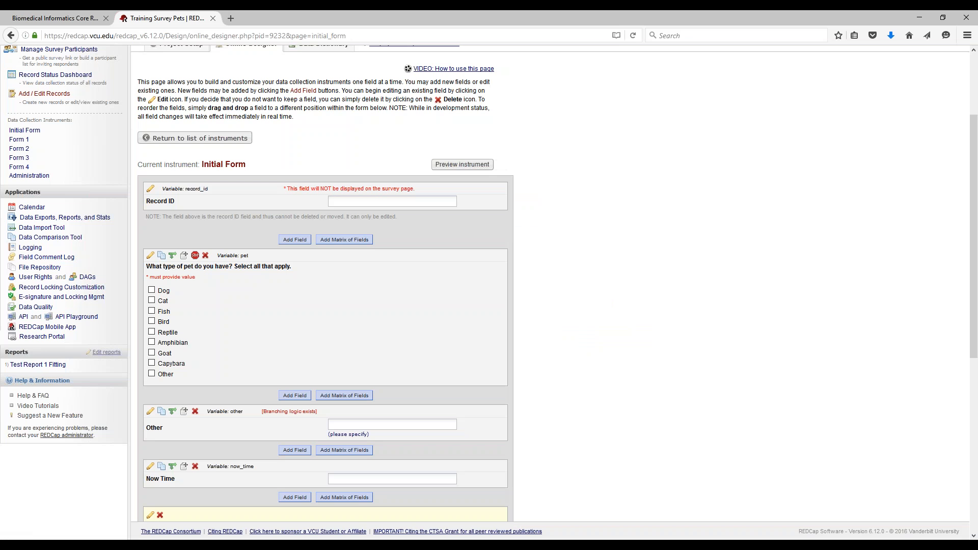
- Switch to the Form 1 instrument and check all coded choices of the pet_v2 field without changing it
left_click(206, 140)
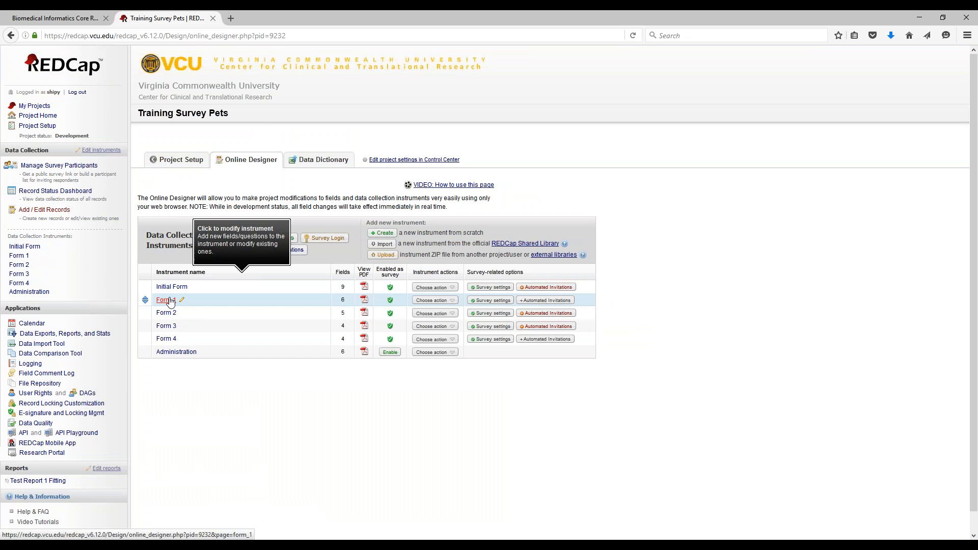
left_click(170, 301)
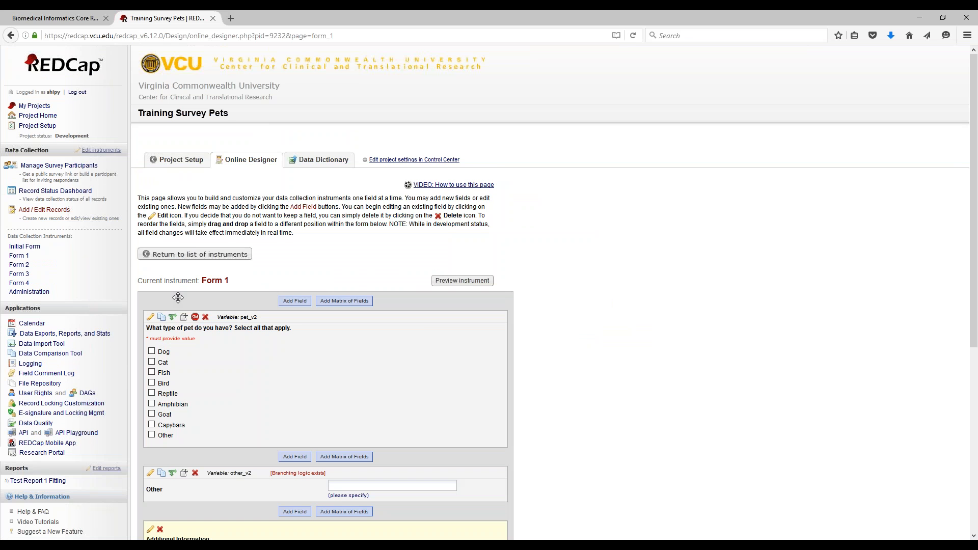
left_click(150, 317)
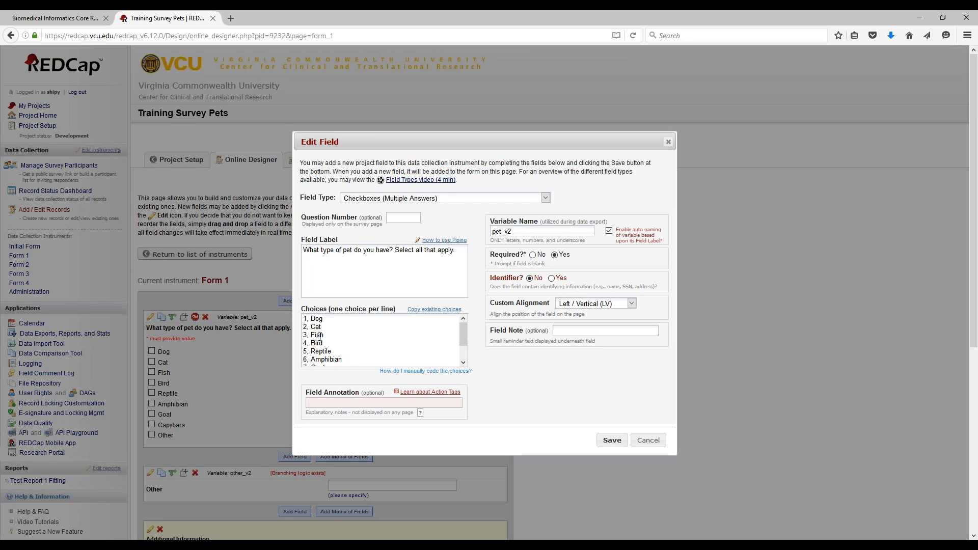
scroll(317, 341, "down", 2)
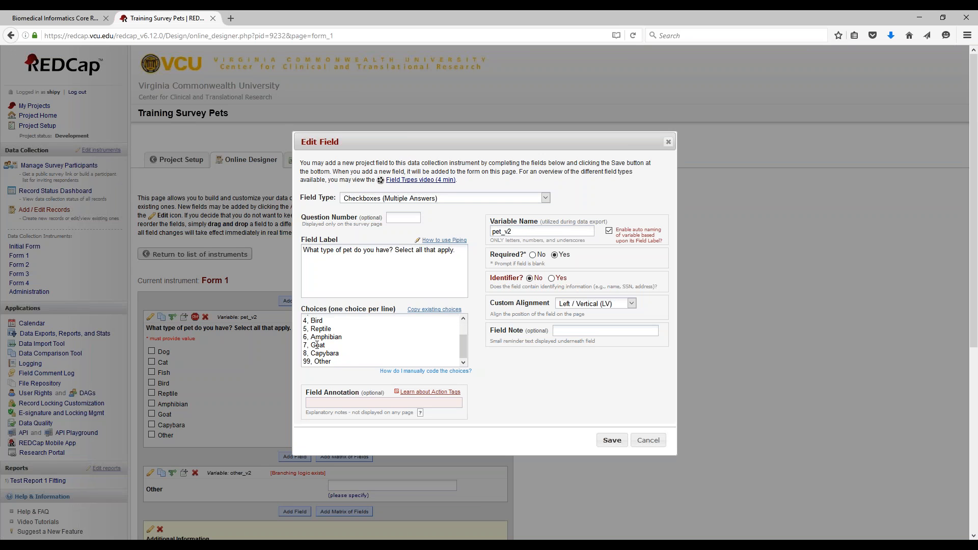
left_click(648, 440)
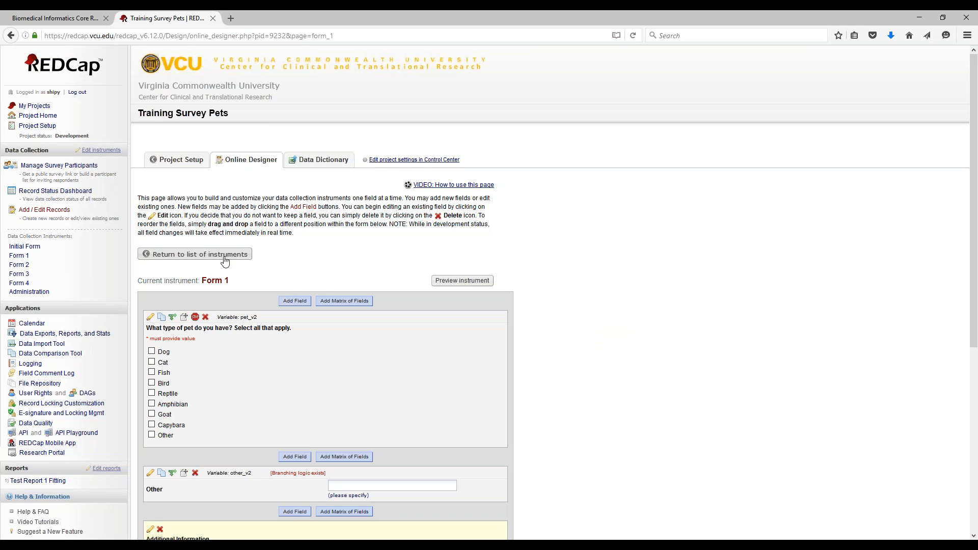
- Open record 1's Form 1 from the Record Status Dashboard and place the exported log in Excel side by side with it
left_click(84, 192)
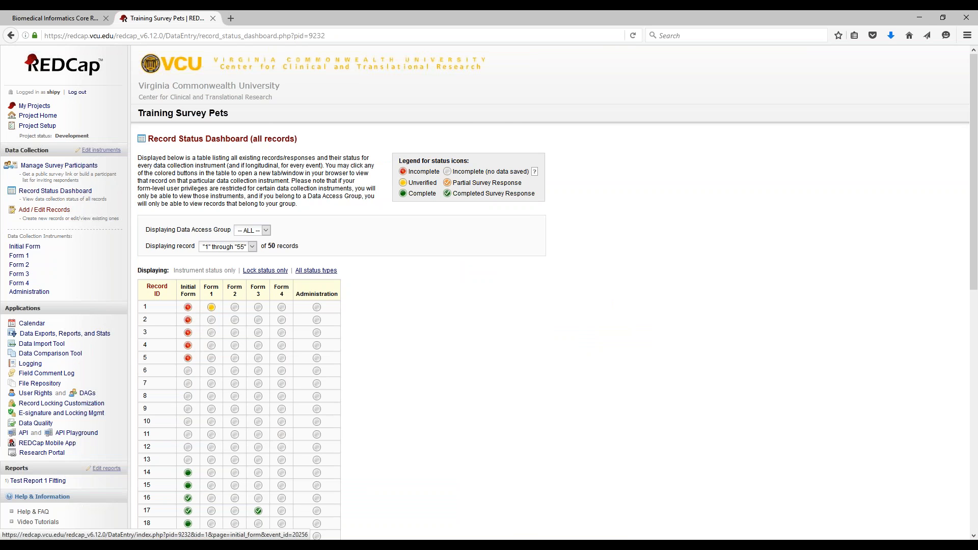
left_click(211, 307)
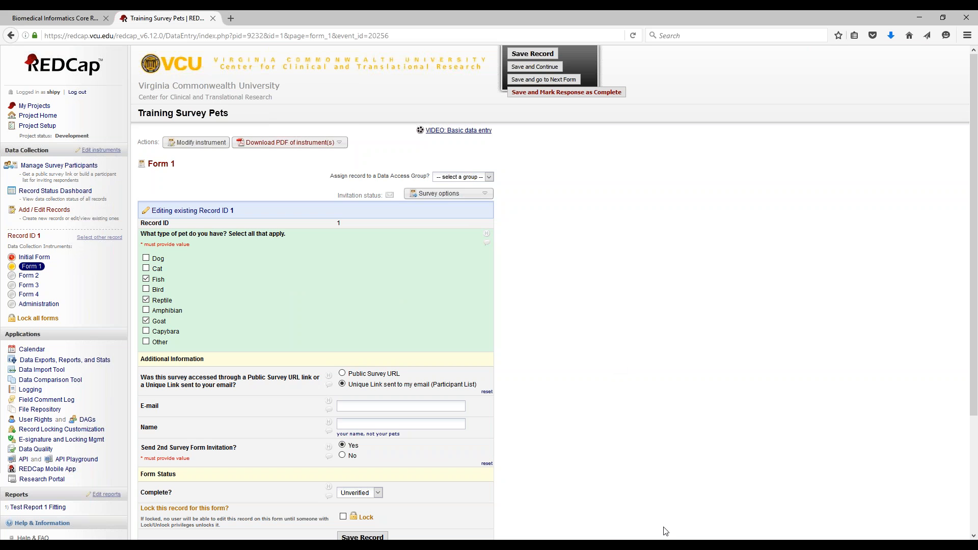
mouse_move(662, 545)
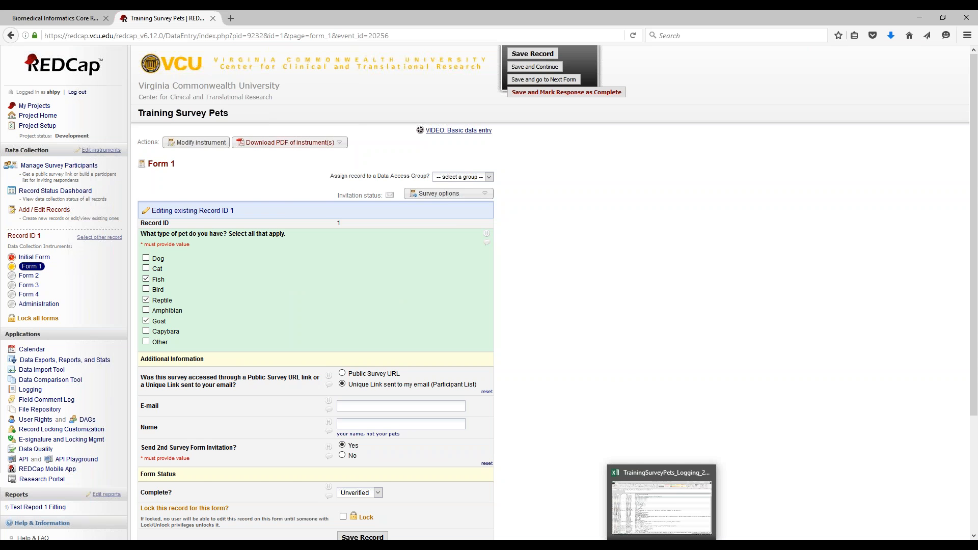
left_click(662, 545)
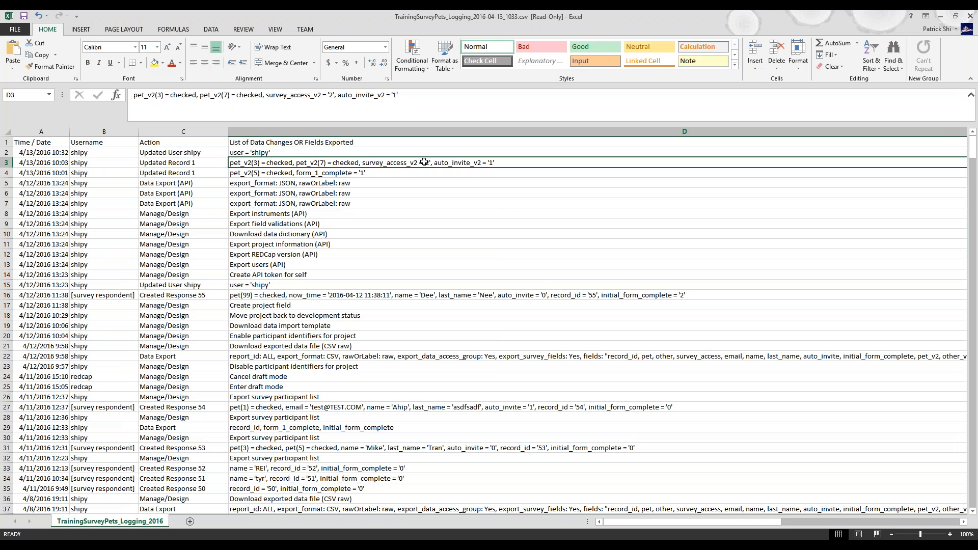
left_click_drag(367, 14, 719, 115)
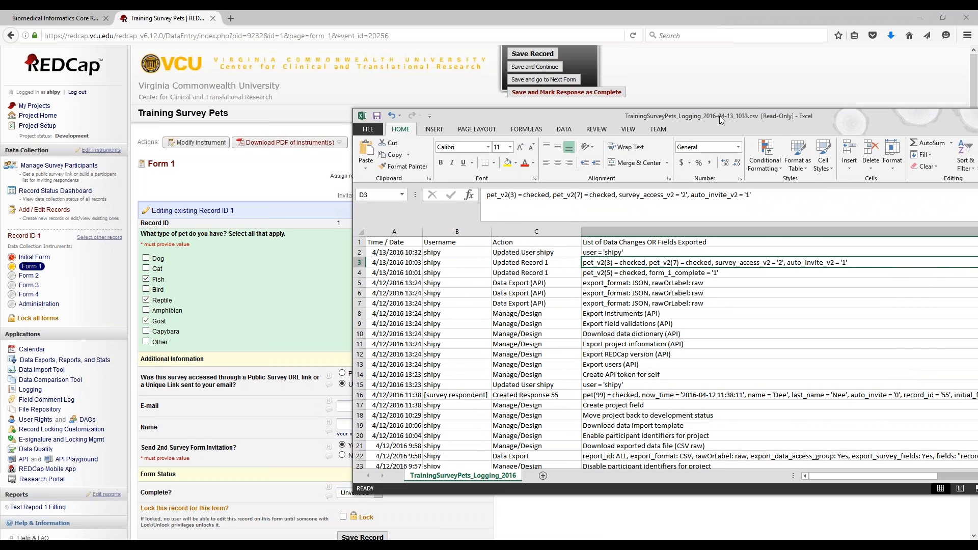
key("super+Right")
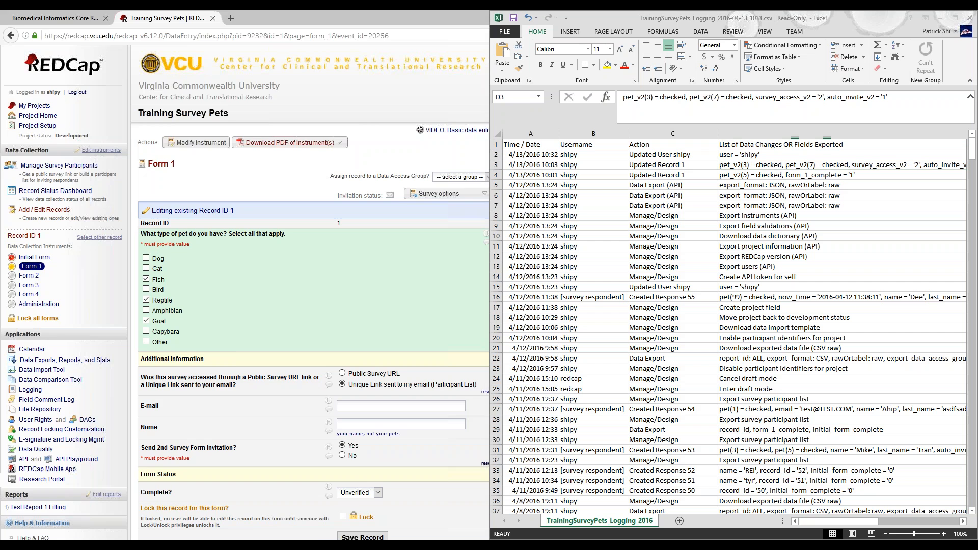
key("Return")
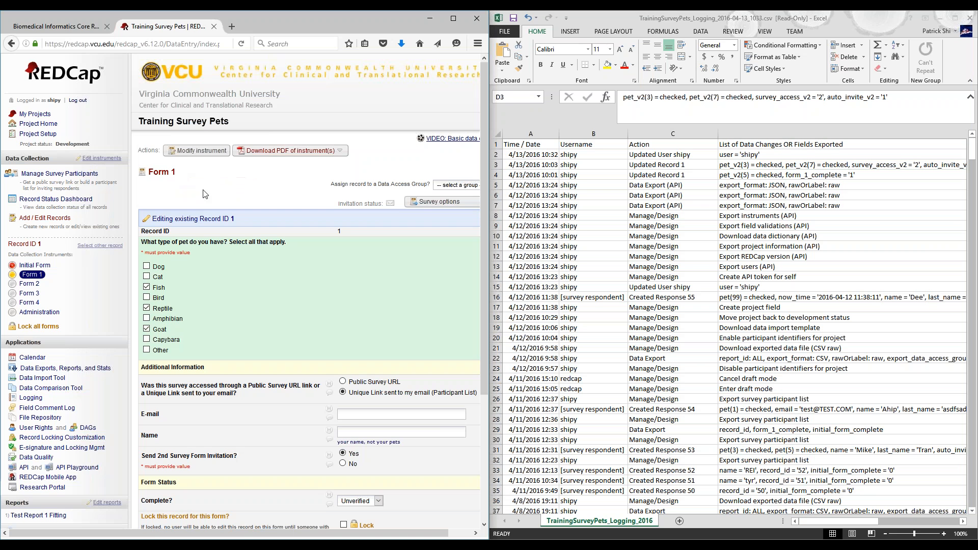
- Compare the data changes in log row 3 with record 1's Form 1 answers, and restore REDCap to full window size
left_click(766, 166)
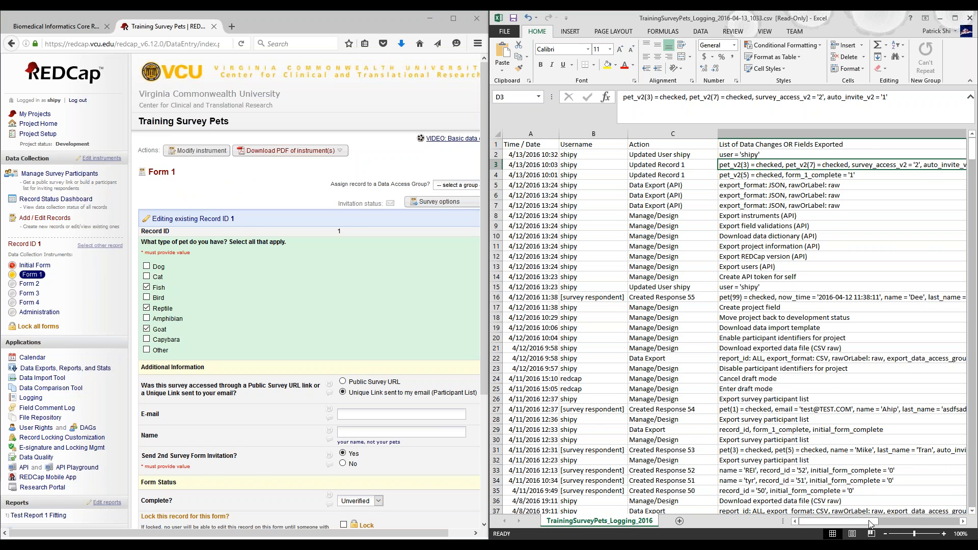
left_click_drag(871, 522, 892, 522)
left_click(453, 19)
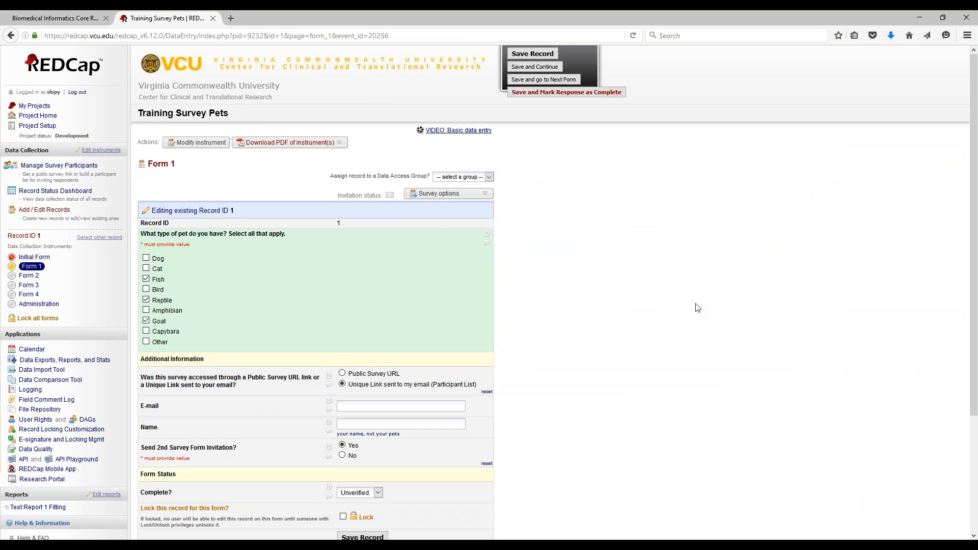
- Return to the Record Status Dashboard and review the form status of the listed records against the legend
left_click(63, 194)
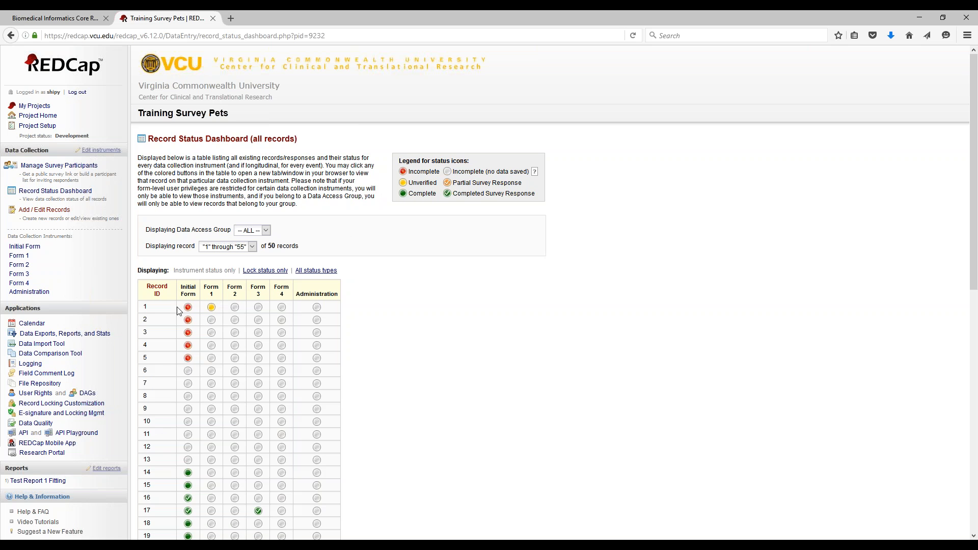
scroll(202, 316, "down", 3)
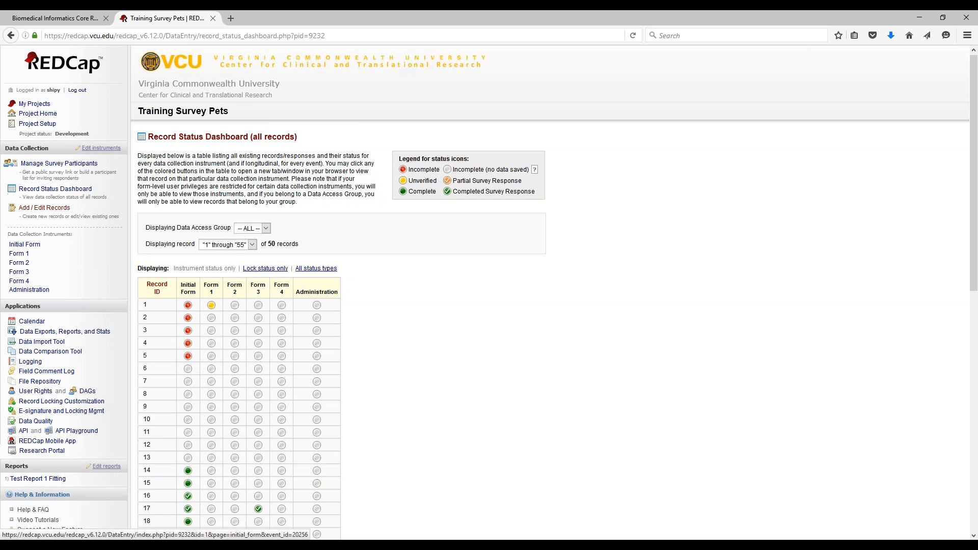
scroll(203, 313, "down", 1)
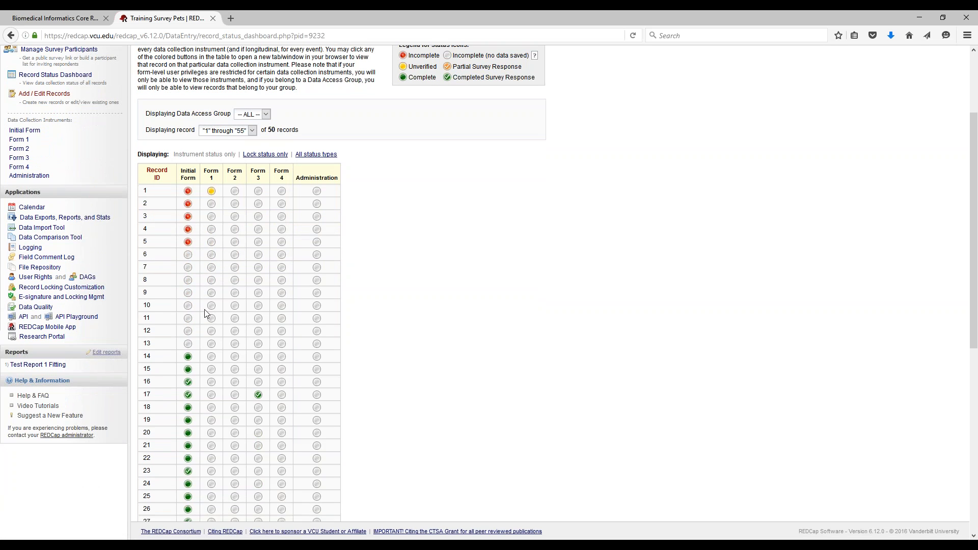
scroll(210, 323, "up", 2)
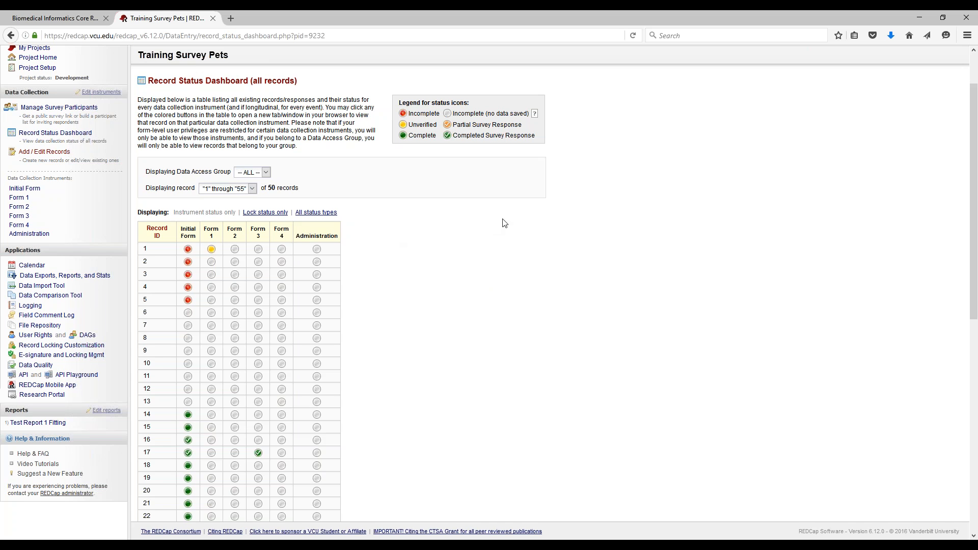
scroll(274, 311, "down", 1)
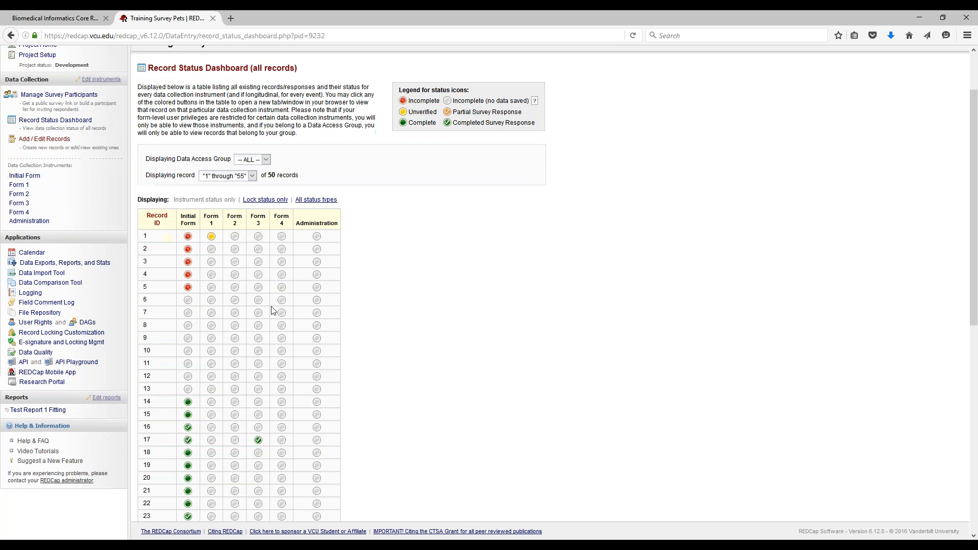
scroll(274, 311, "down", 3)
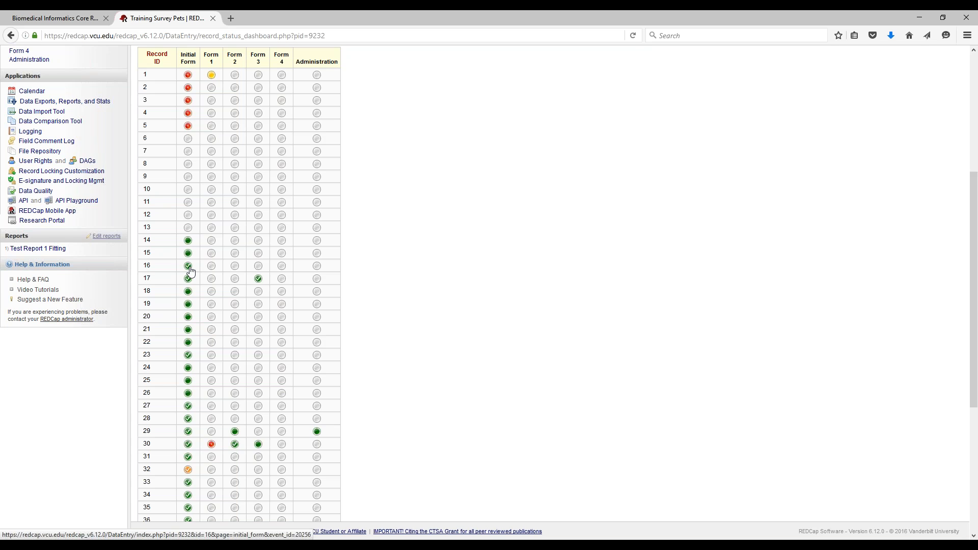
- Open record 16's completed Initial Form response and switch it to editing
left_click(188, 267)
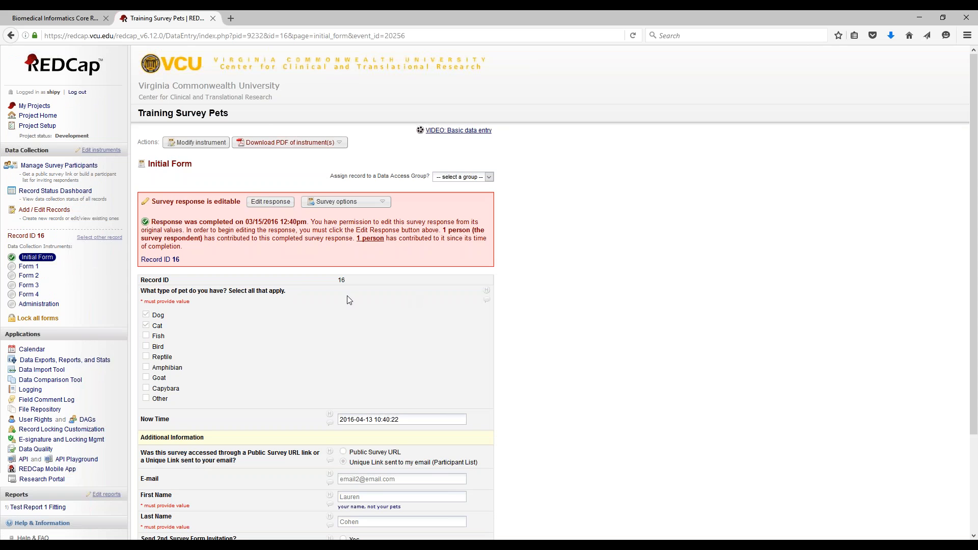
scroll(298, 285, "down", 2)
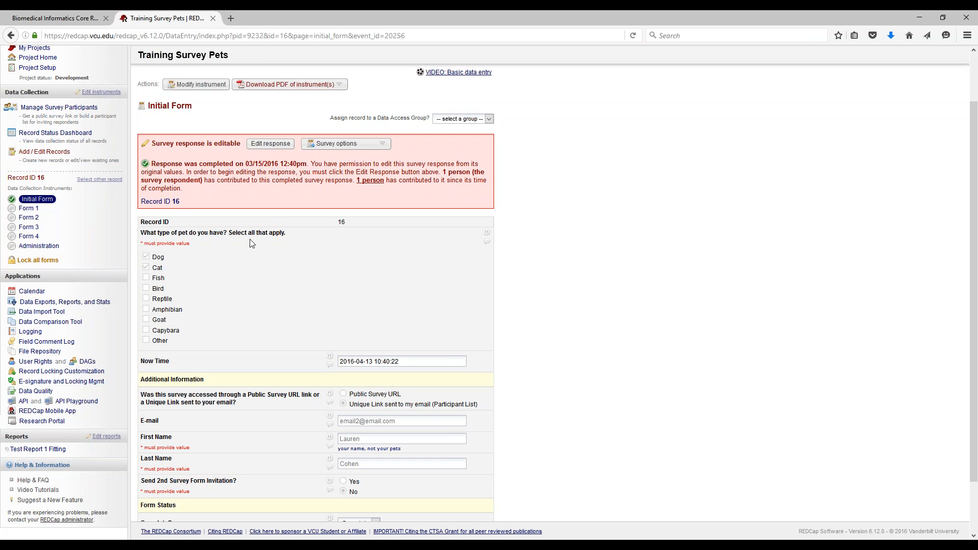
left_click(270, 144)
left_click(540, 244)
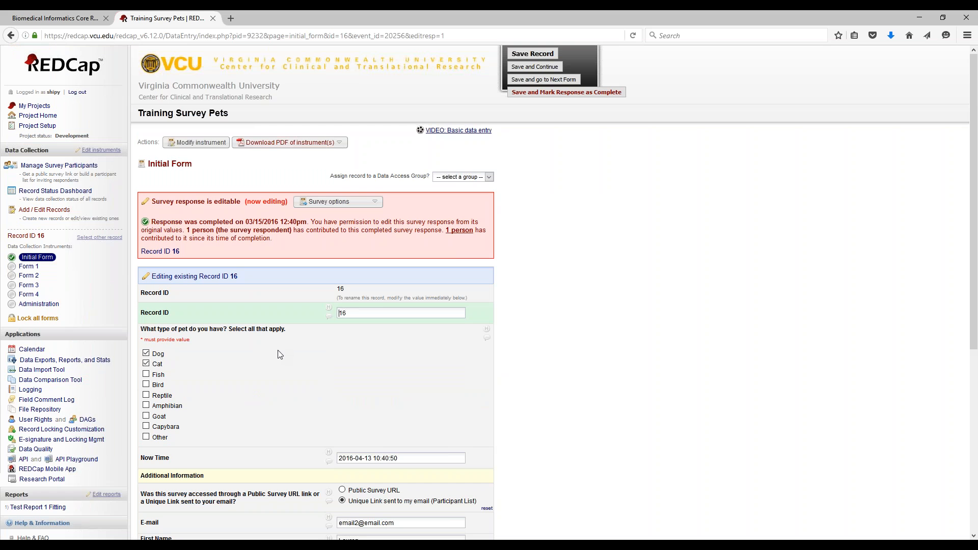
- Examine the editable fields of record 16's Initial Form, especially the Now Time value, without changing them
scroll(266, 350, "down", 2)
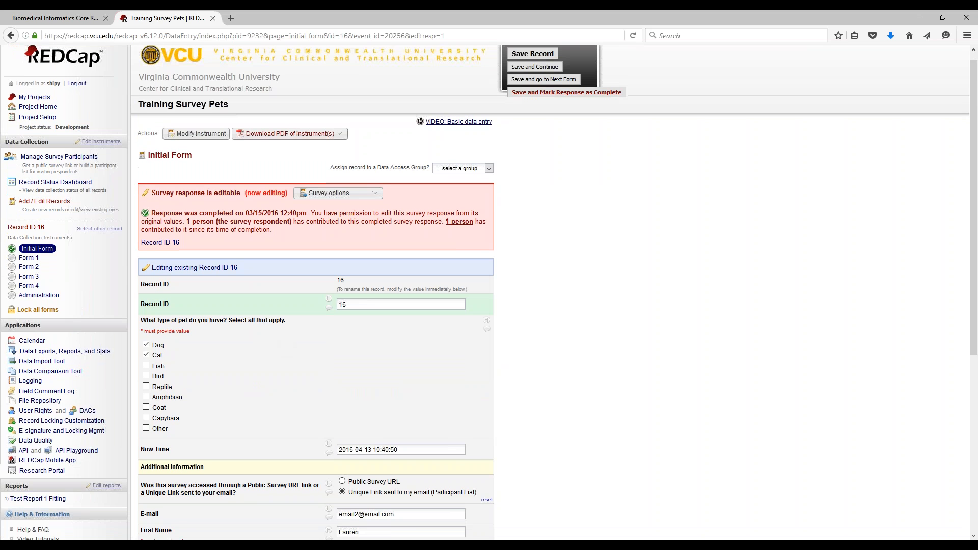
scroll(204, 274, "down", 2)
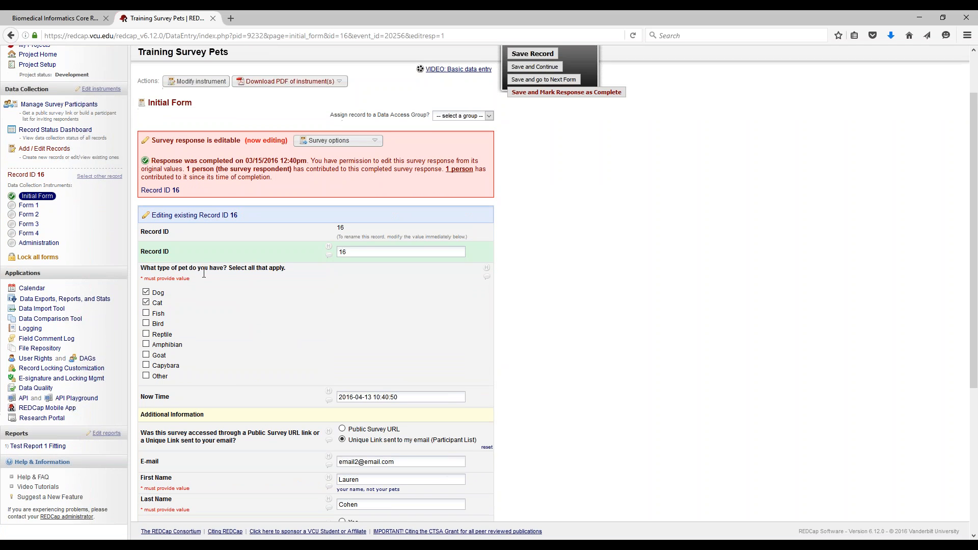
scroll(195, 302, "down", 6)
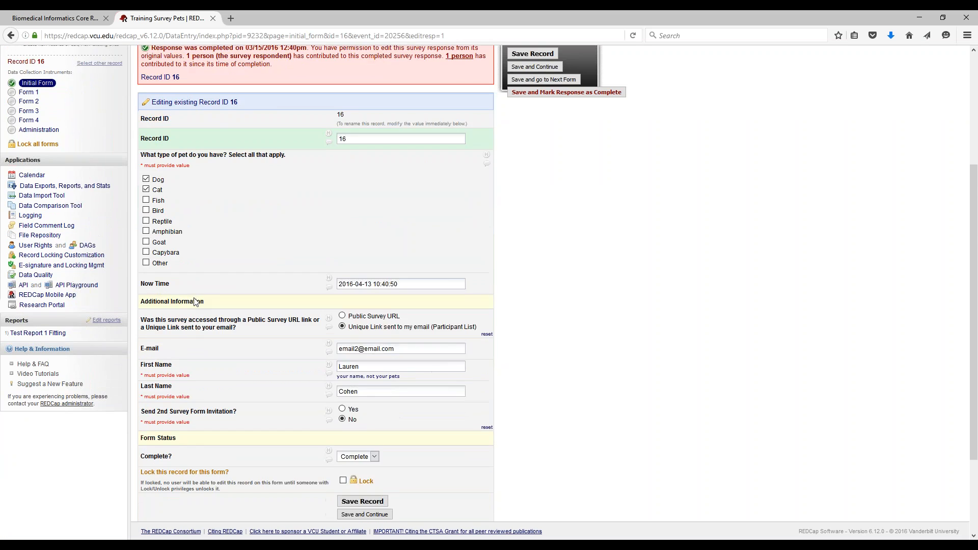
scroll(268, 280, "up", 6)
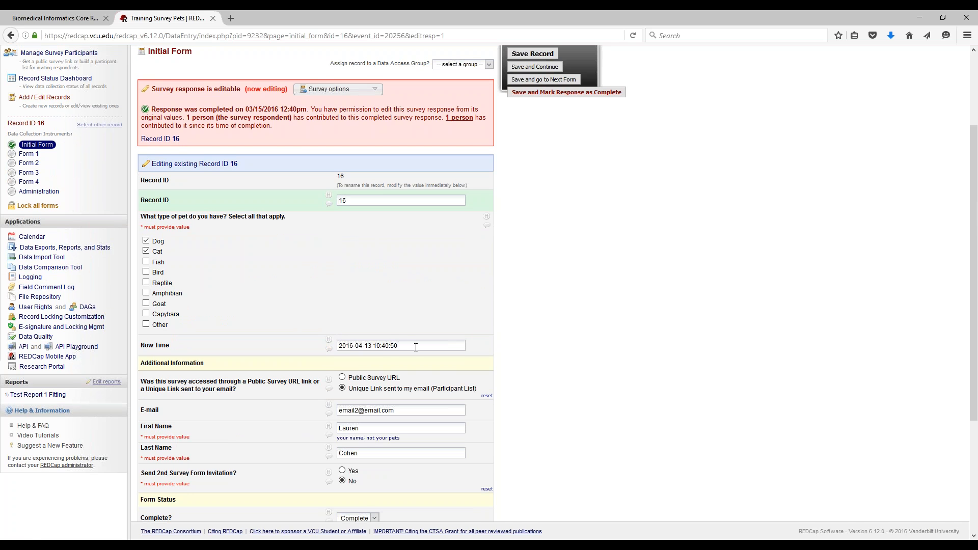
left_click_drag(392, 346, 338, 347)
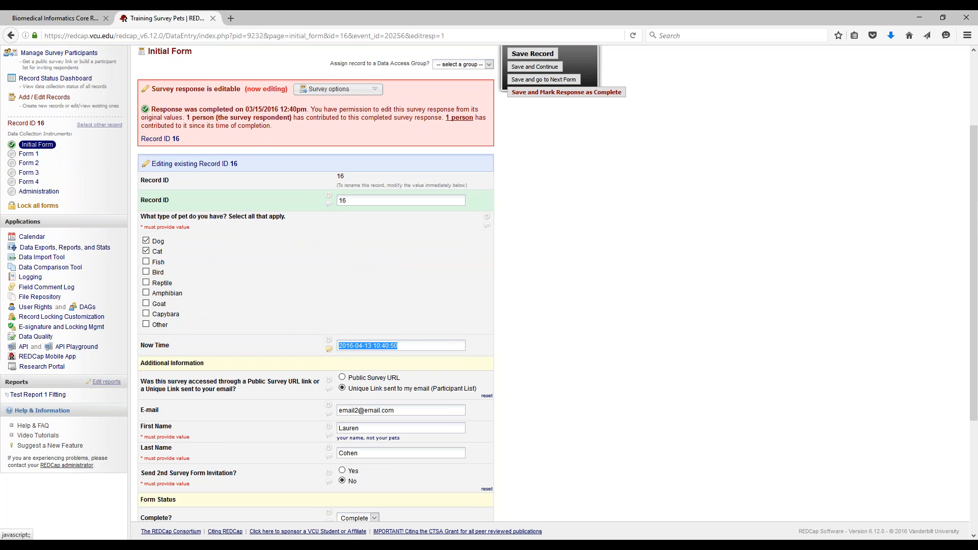
left_click(396, 347)
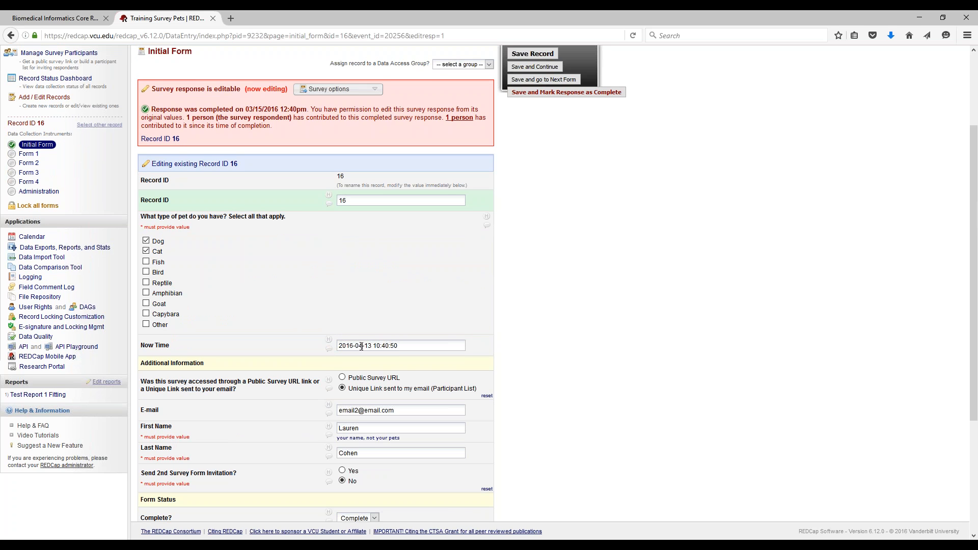
left_click_drag(361, 346, 358, 347)
left_click(404, 345)
scroll(405, 345, "down", 3)
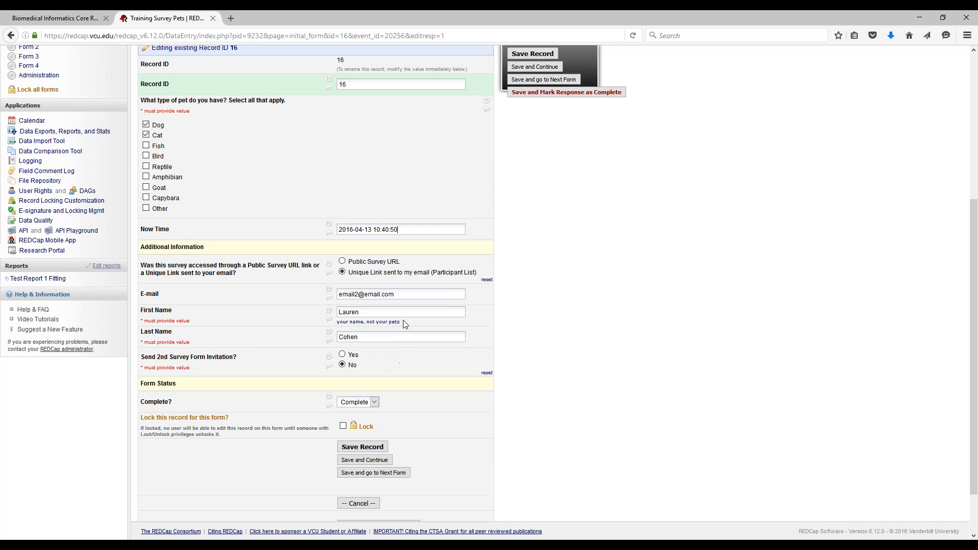
- Change the digit before the @ in record 16's E-mail field to 4
left_click(359, 295)
key("BackSpace")
type("4")
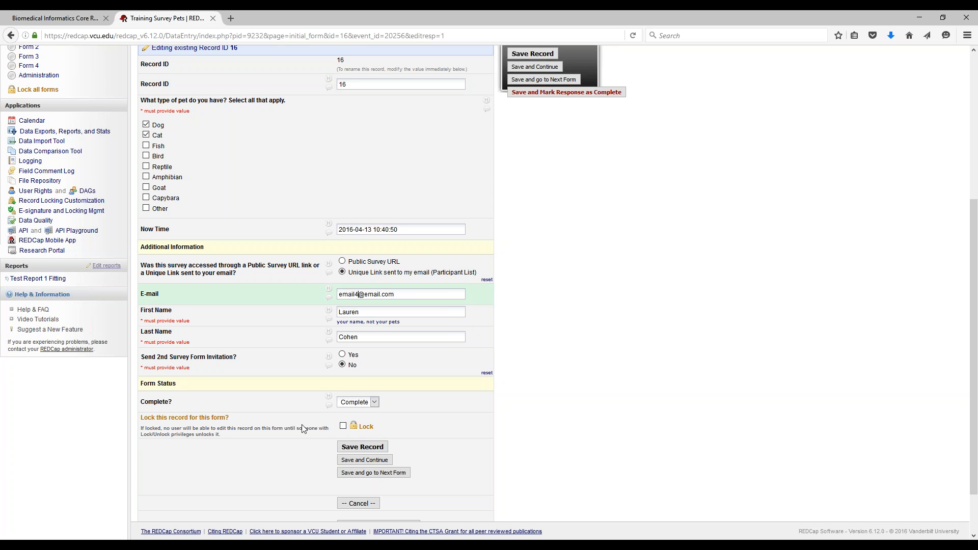
- Check which options the Complete? form status offers in record 16 and view that field's data history
scroll(304, 428, "down", 2)
left_click(361, 346)
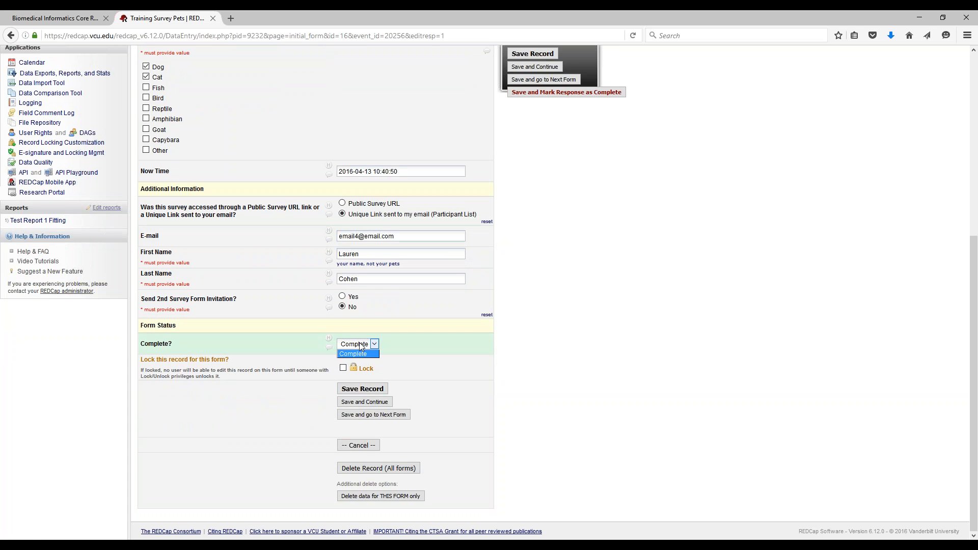
left_click(359, 343)
left_click(346, 346)
left_click(347, 345)
scroll(346, 345, "up", 4)
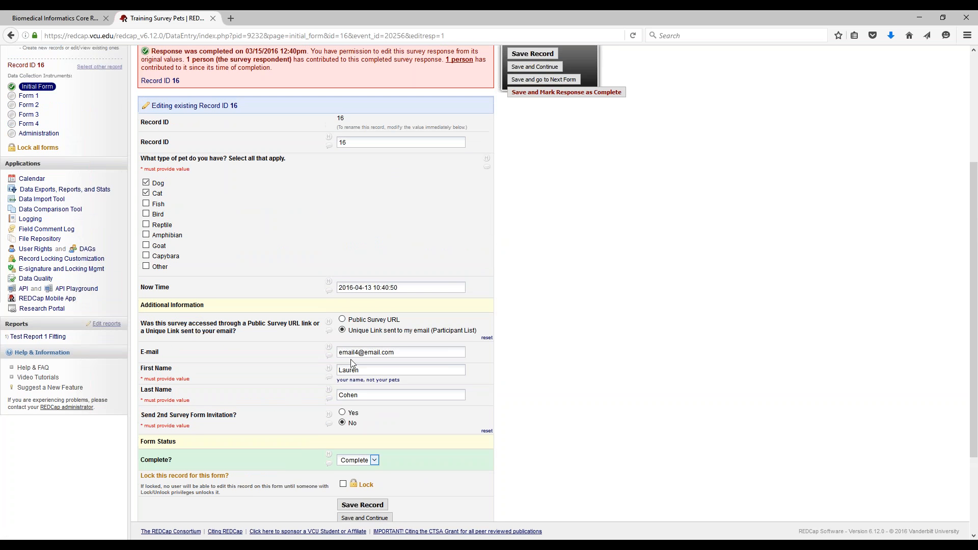
left_click(360, 461)
left_click(360, 462)
left_click(329, 457)
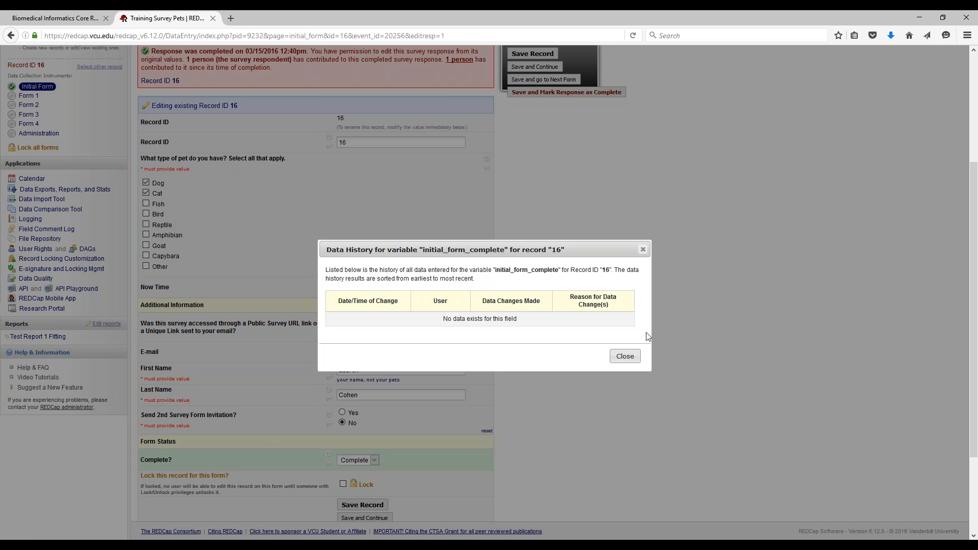
left_click(625, 356)
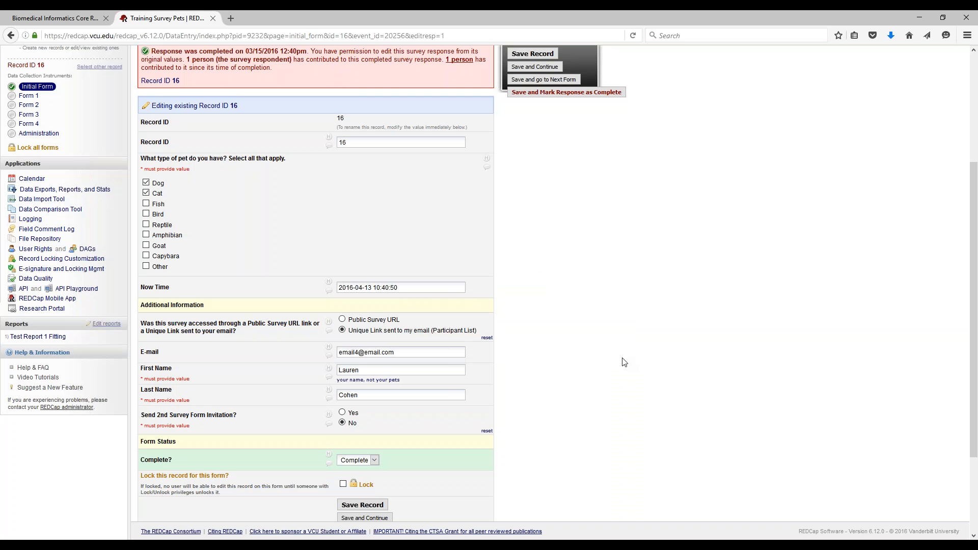
- Add the comment "Change for future" to the "Send 2nd Survey Form Invitation?" field of record 16
left_click(328, 425)
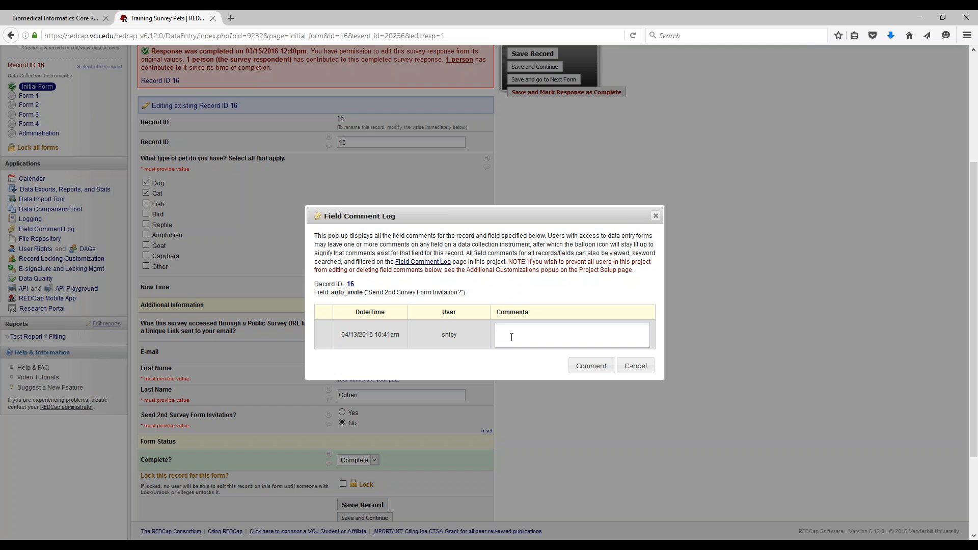
type("Change for future")
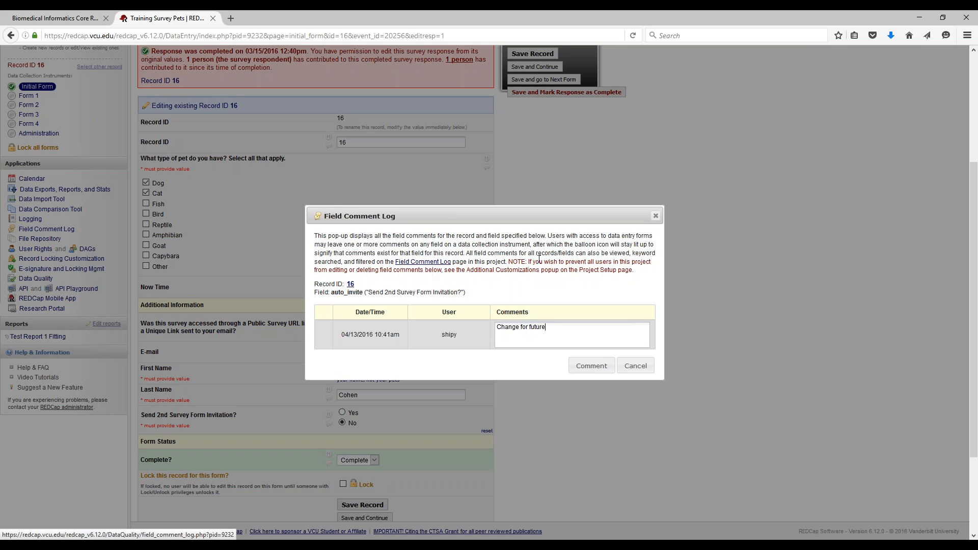
left_click(575, 367)
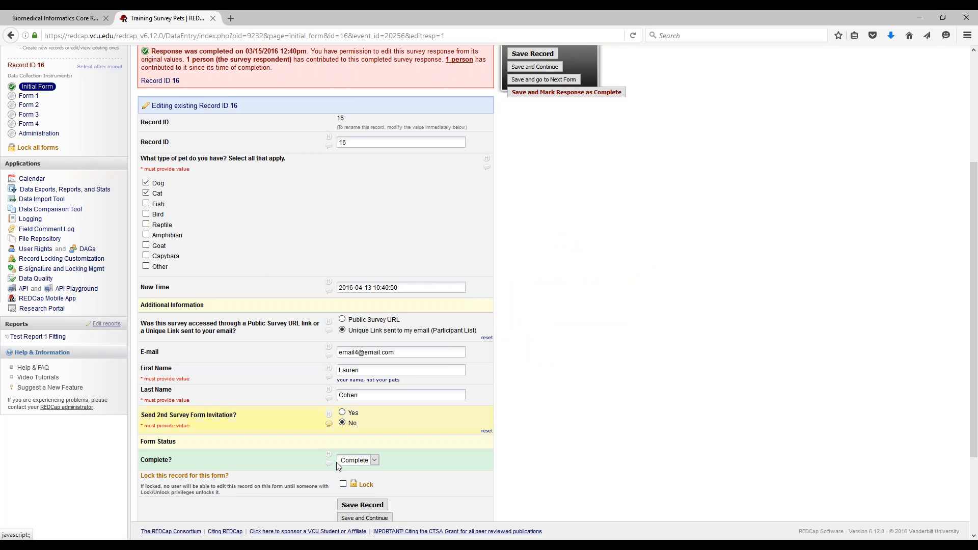
- Open the Field Comment Log from the comment window of record 16's Complete? field, leaving the form without saving
left_click(331, 465)
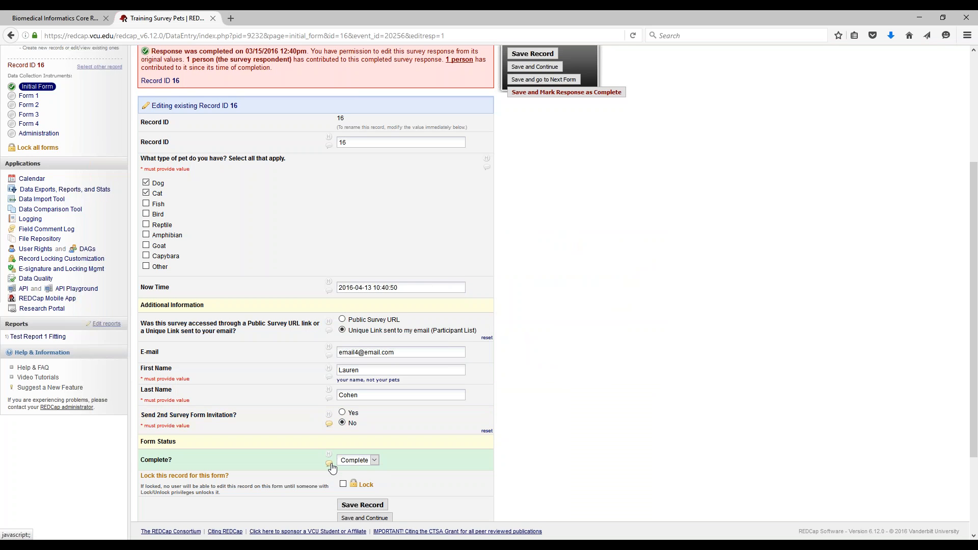
left_click(443, 266)
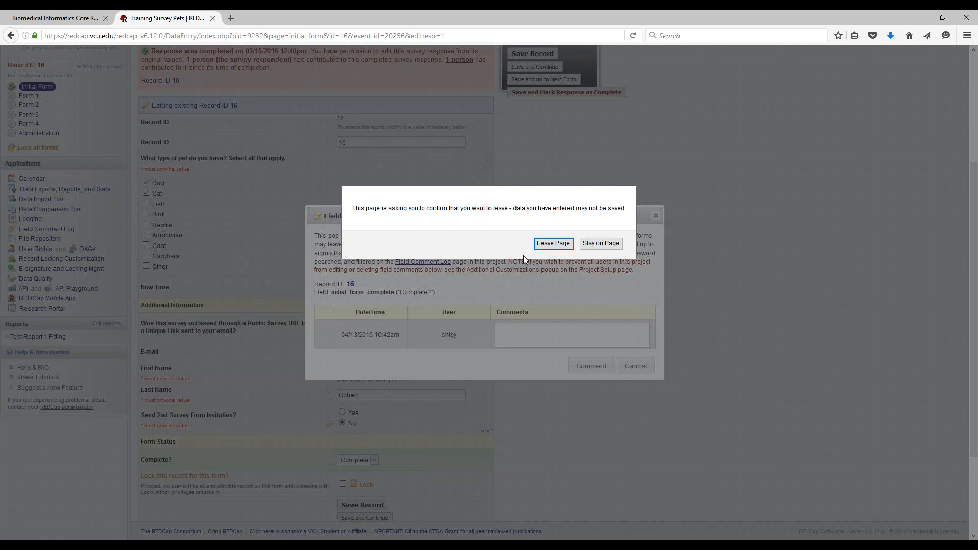
left_click(552, 243)
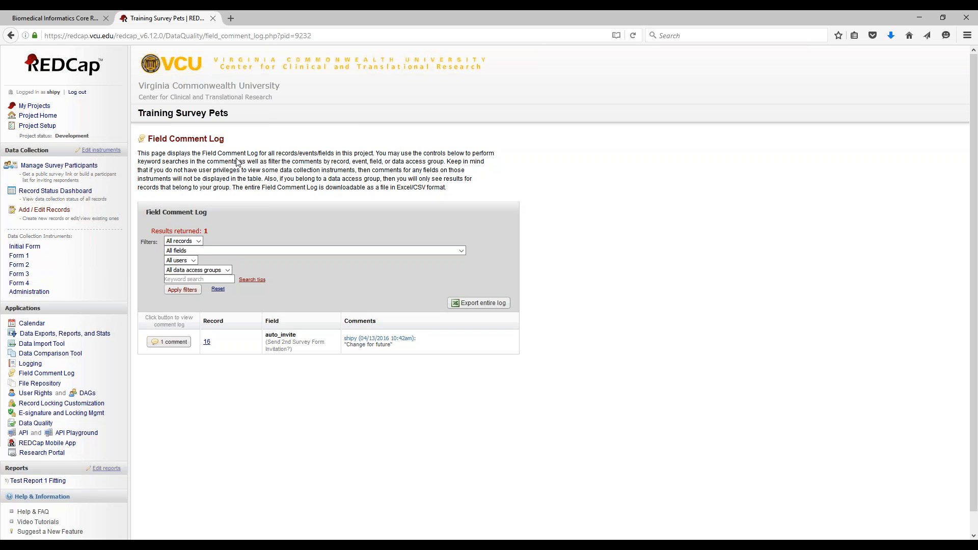
- Check which record, field, user and data access group filters the Field Comment Log offers, without changing them
left_click(198, 242)
left_click(199, 242)
left_click(178, 243)
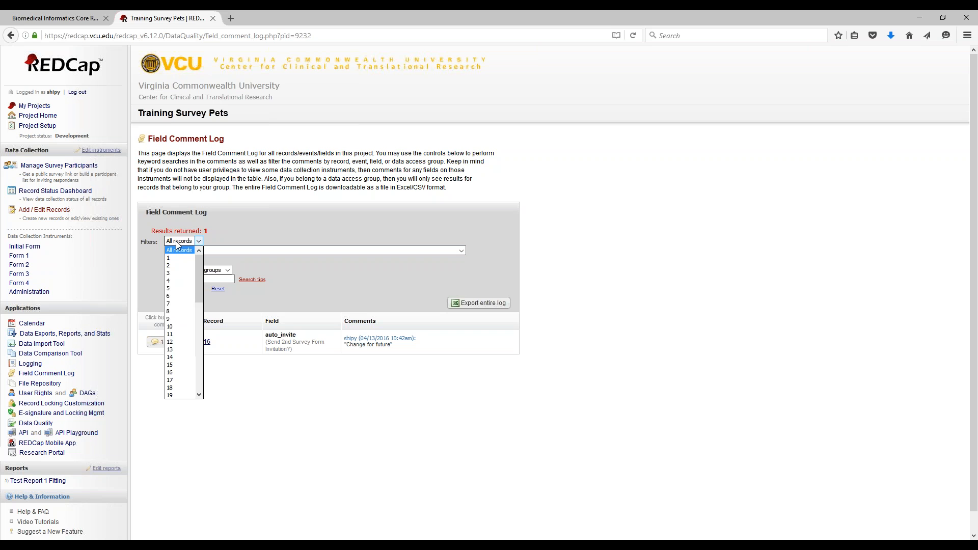
left_click(177, 245)
left_click(206, 251)
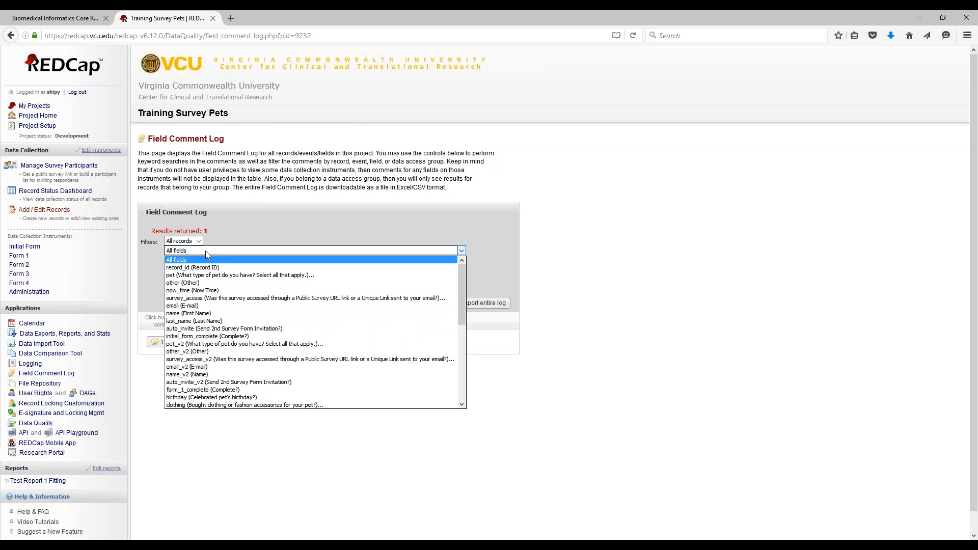
left_click(206, 251)
left_click(193, 260)
left_click(193, 261)
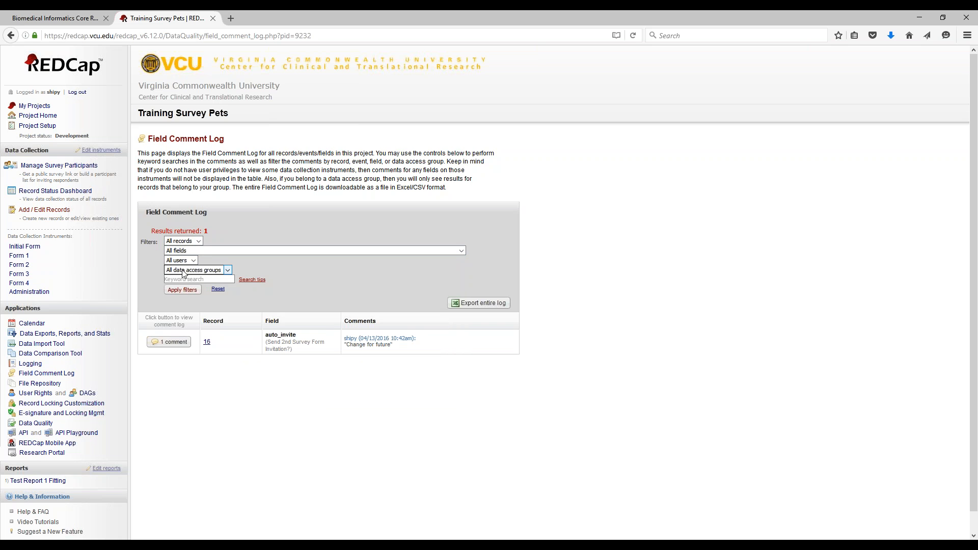
left_click(184, 271)
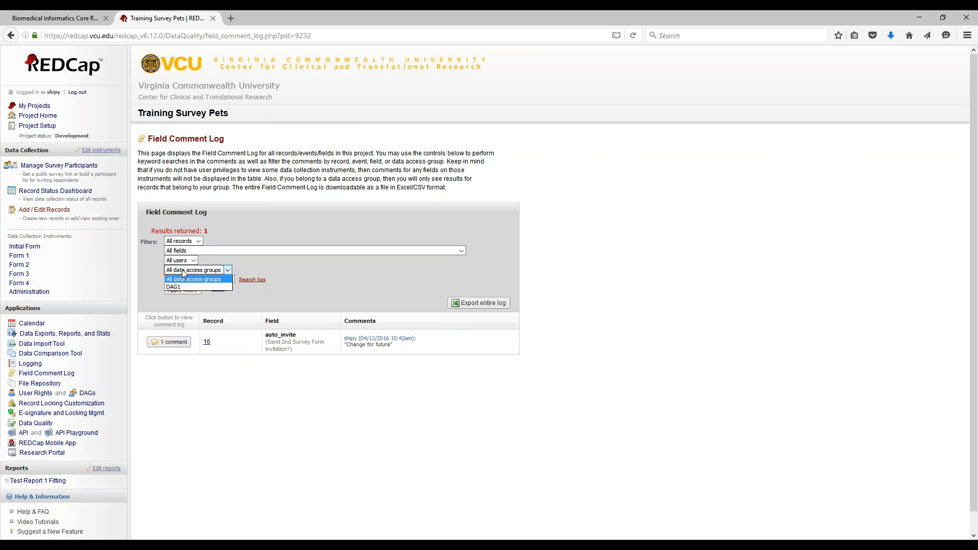
left_click(183, 271)
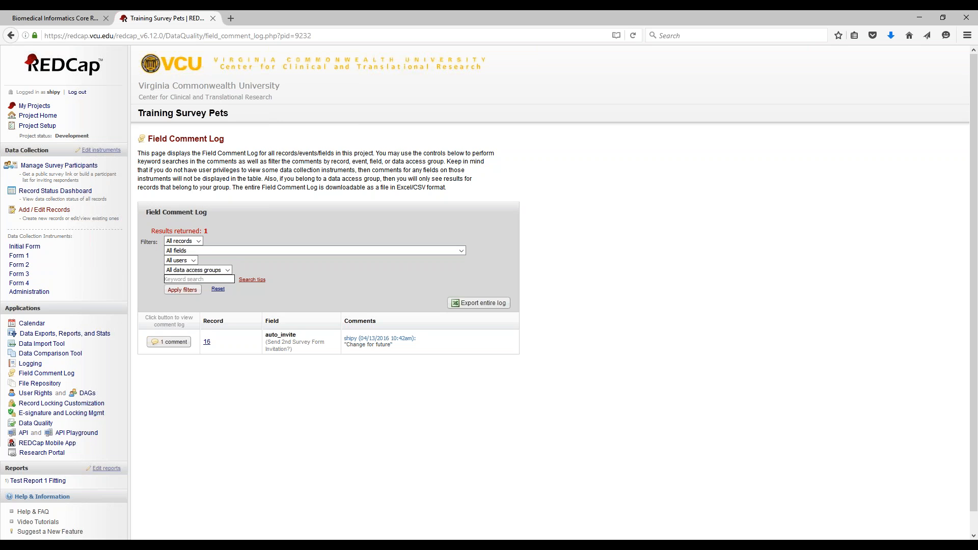
- Read the search tips for keyword searches in the Field Comment Log and close them
left_click(184, 279)
left_click(255, 280)
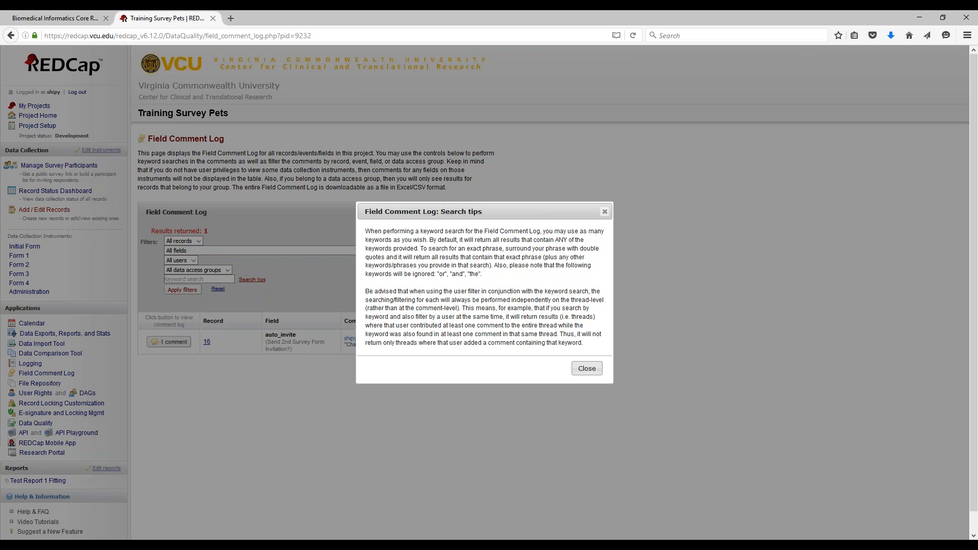
left_click(587, 369)
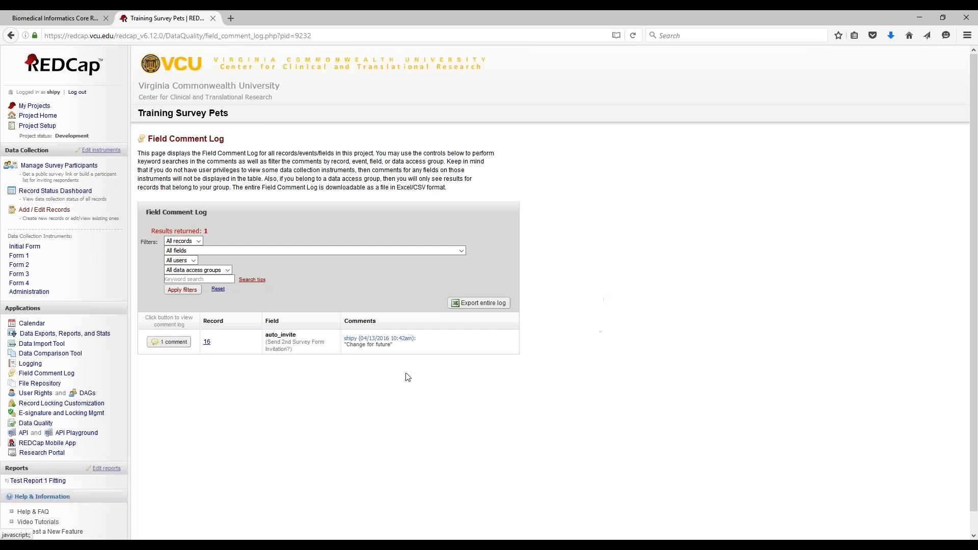
- Export the entire Field Comment Log as a CSV opened in Microsoft Excel and fit all columns to their contents
left_click(482, 304)
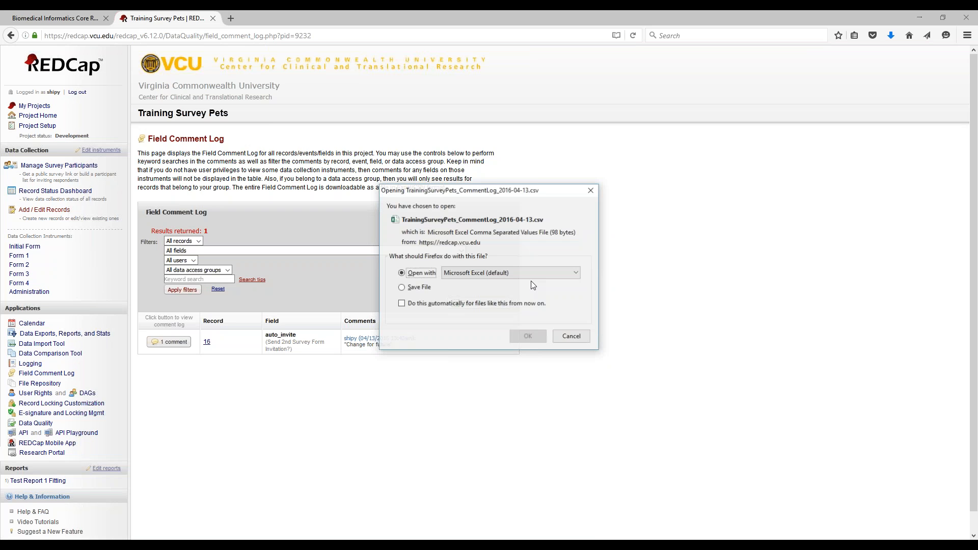
left_click(528, 336)
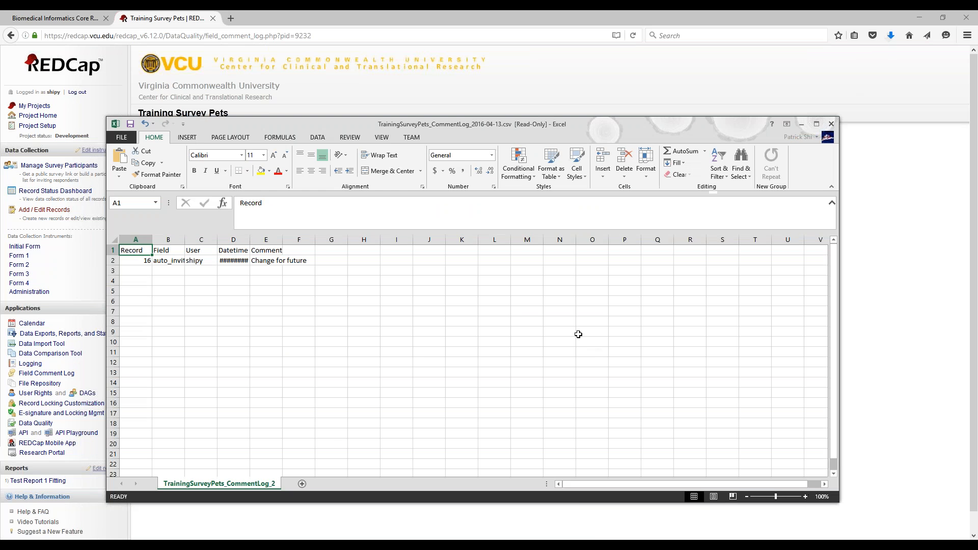
left_click(115, 240)
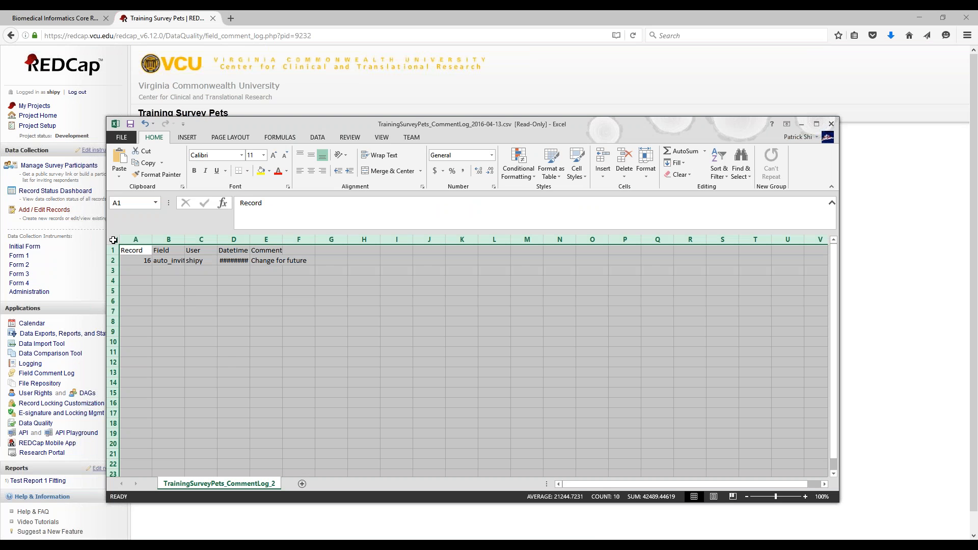
double_click(152, 240)
left_click(234, 303)
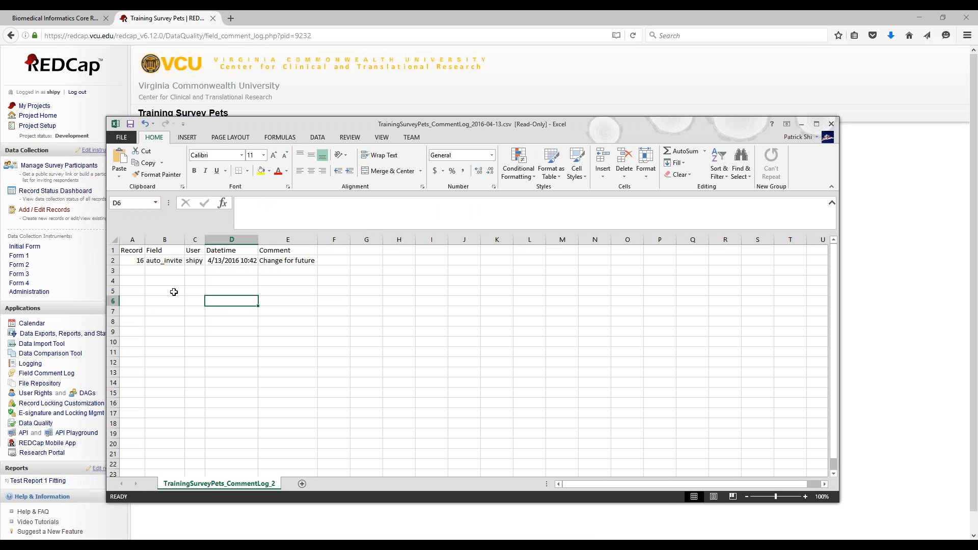
- Review the Record, Field, User, Datetime and Comment headings of the exported comment log, then return to REDCap
left_click(127, 250)
left_click(154, 251)
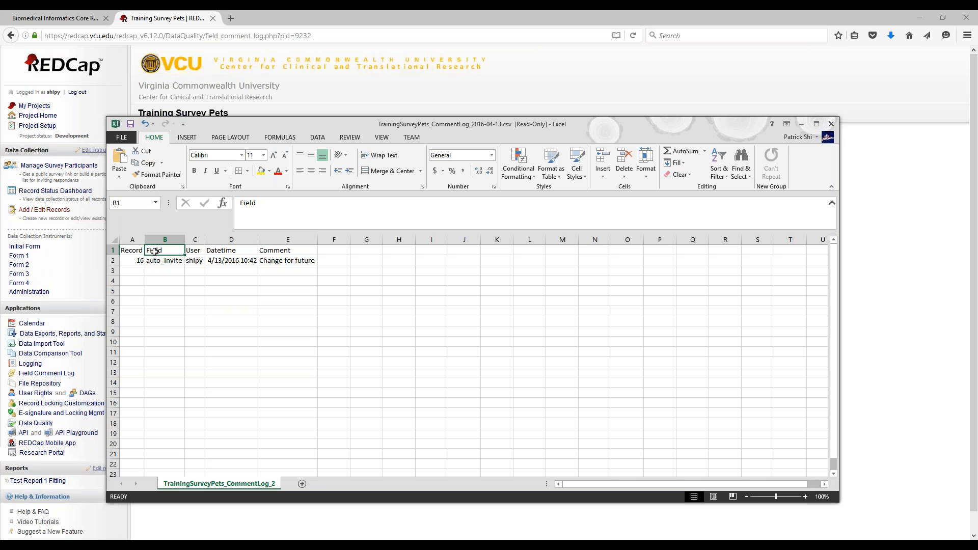
left_click(195, 253)
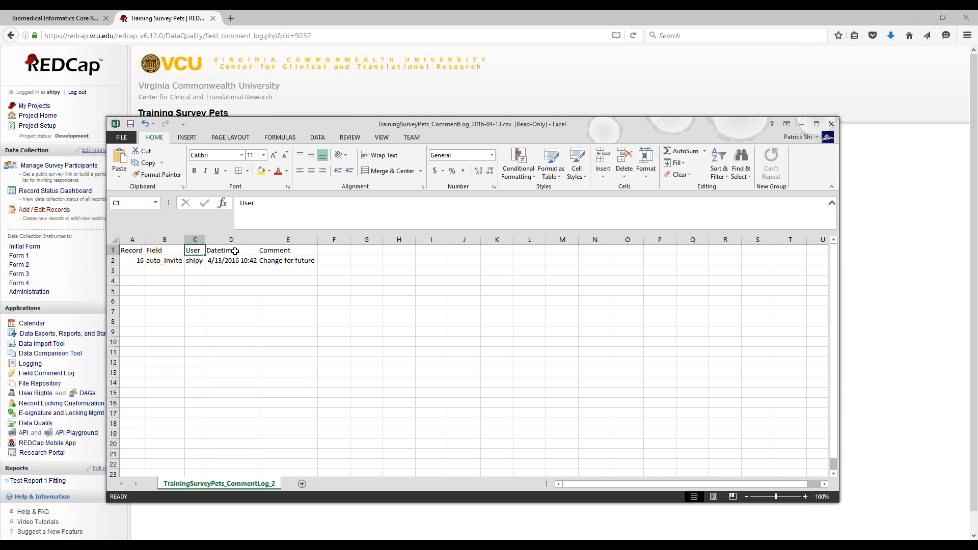
left_click(235, 251)
left_click(294, 250)
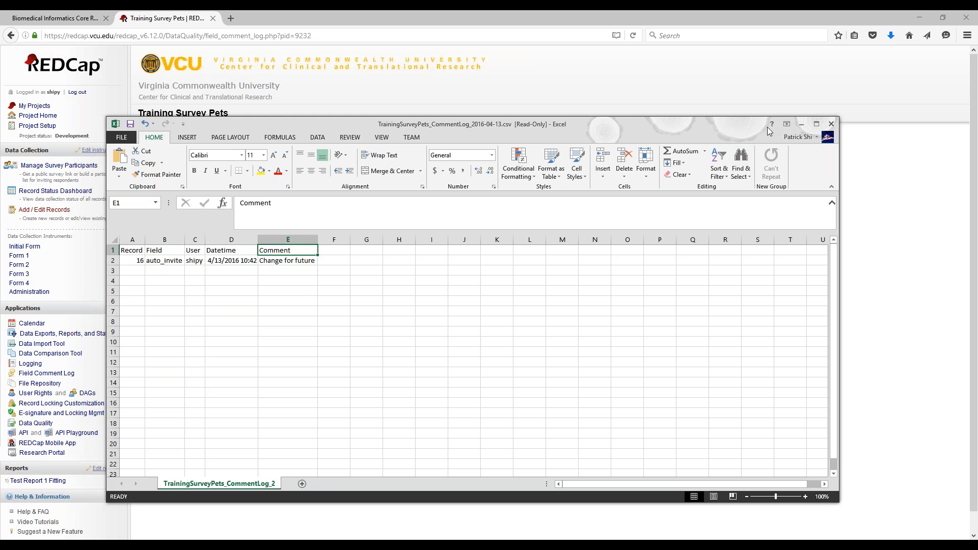
left_click(800, 124)
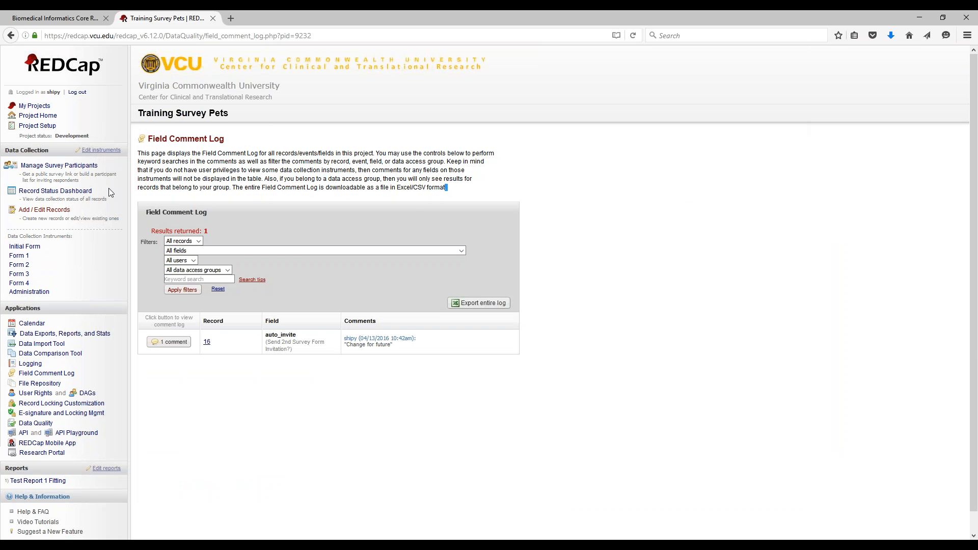
- Open record 16's Initial Form from the Record Status Dashboard and start editing its survey response
left_click(71, 195)
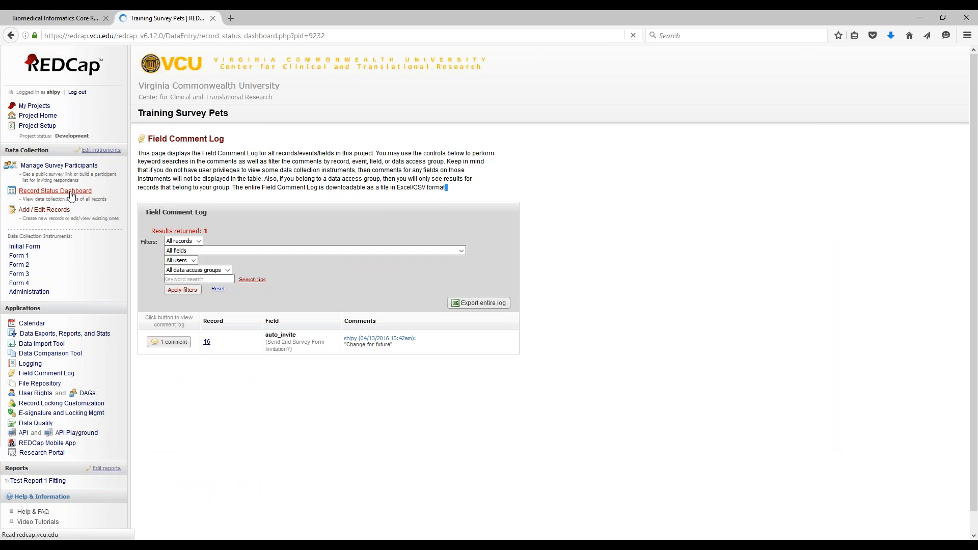
scroll(223, 327, "down", 2)
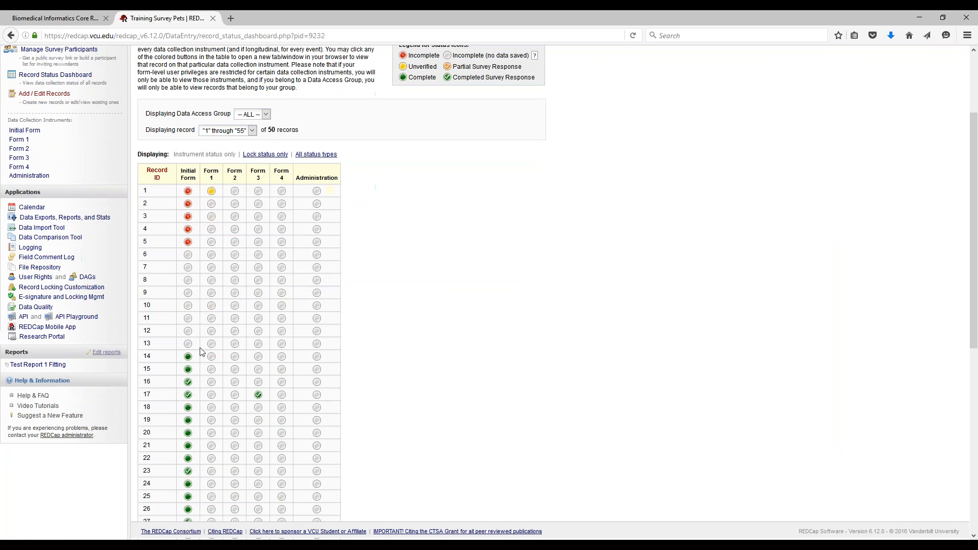
left_click(188, 383)
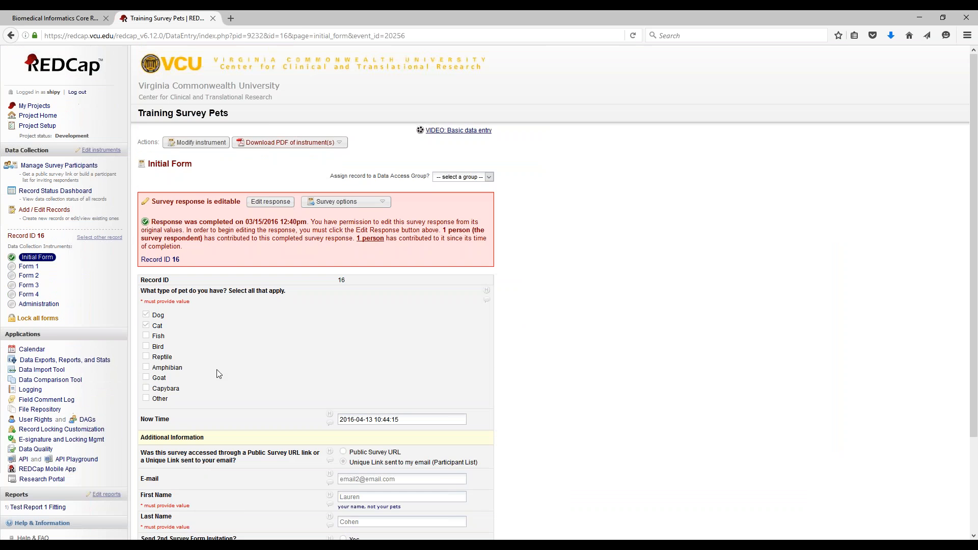
scroll(219, 374, "down", 3)
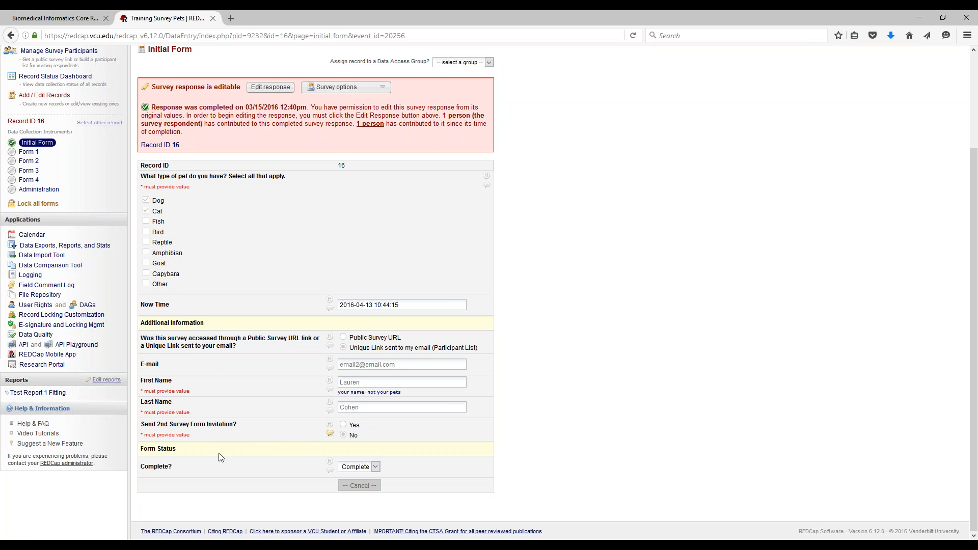
scroll(294, 468, "up", 3)
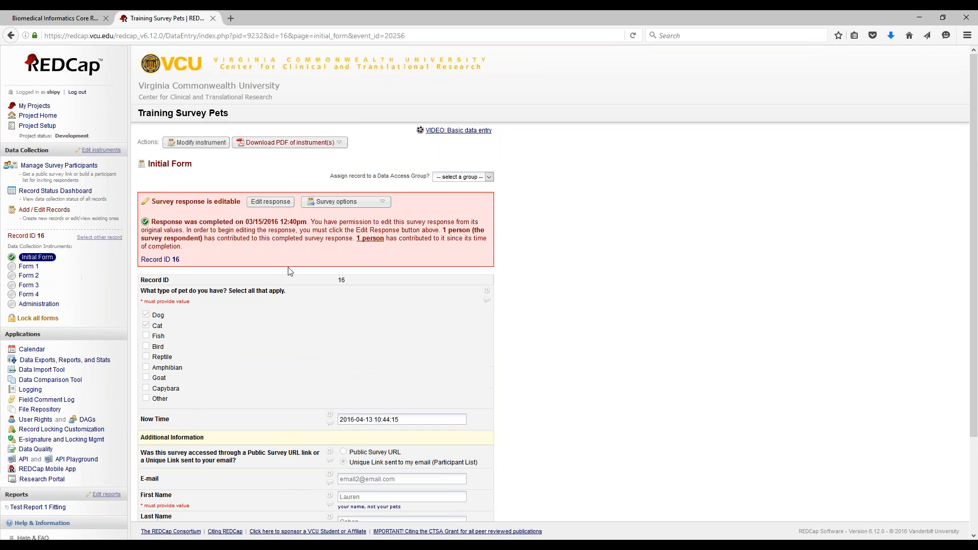
left_click(279, 204)
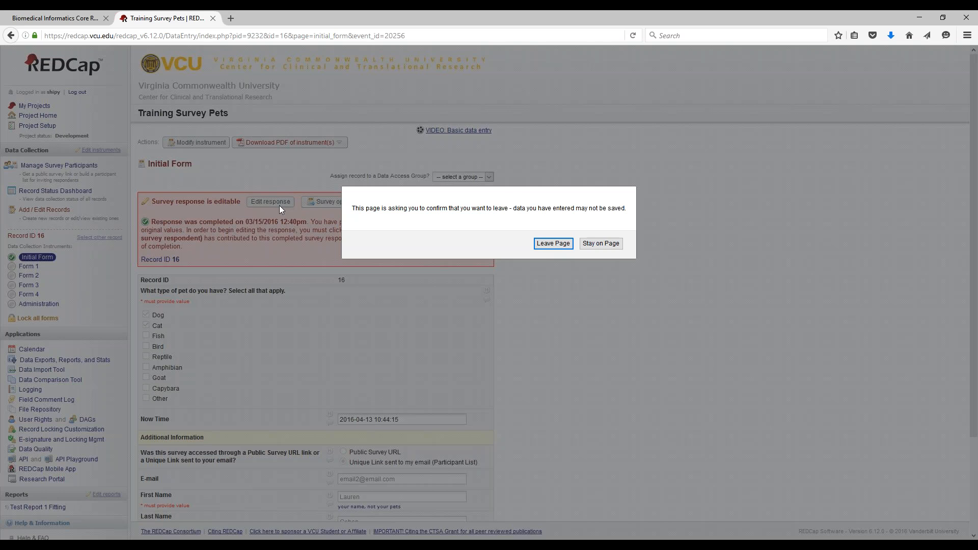
left_click(548, 246)
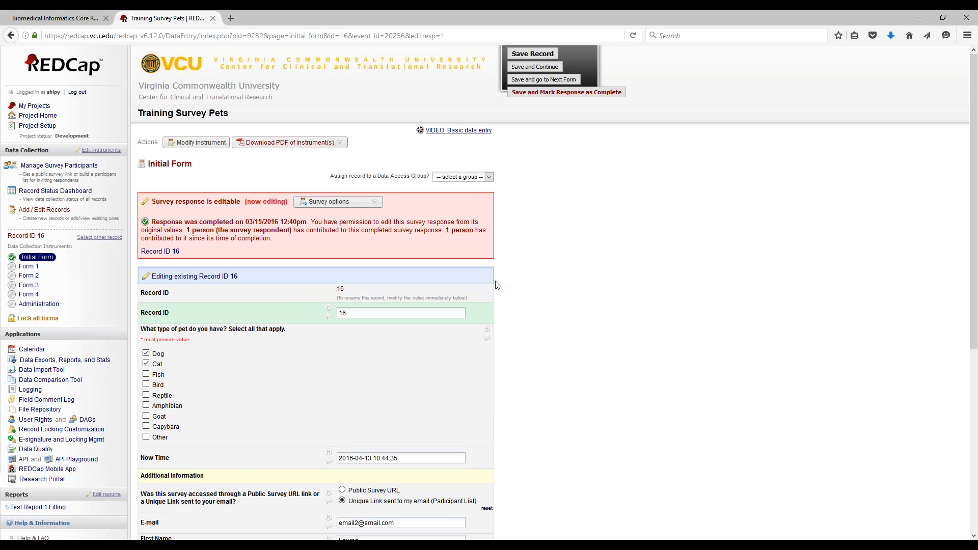
- Enable the Lock option for record 16's Initial Form
scroll(489, 301, "down", 3)
scroll(489, 302, "down", 2)
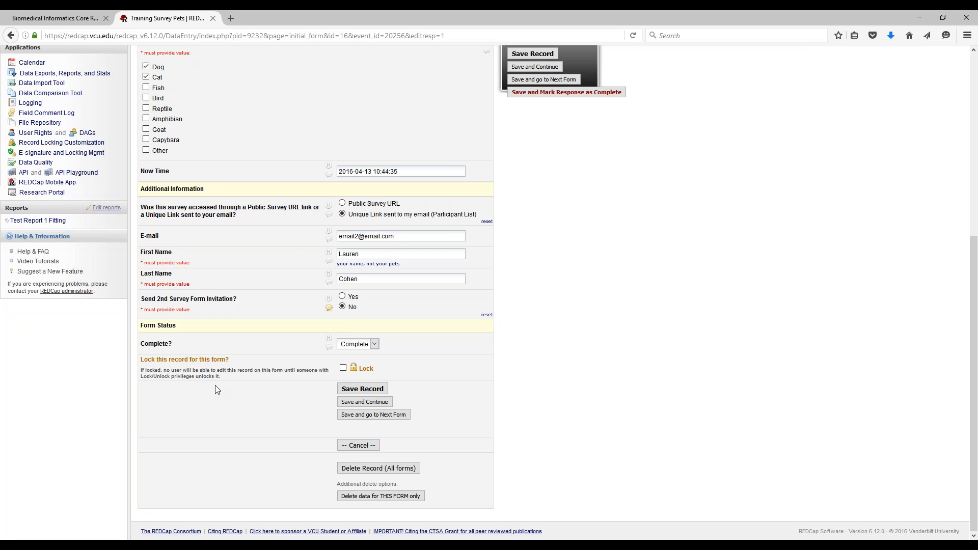
left_click(343, 367)
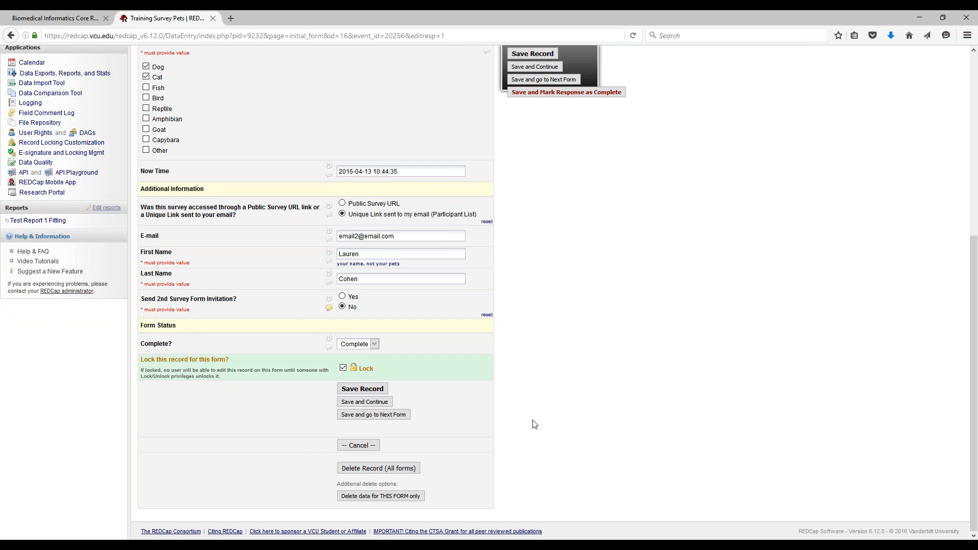
- Check which Data Access Groups record 16 can be assigned to, without choosing one
scroll(532, 426, "up", 4)
scroll(531, 428, "up", 3)
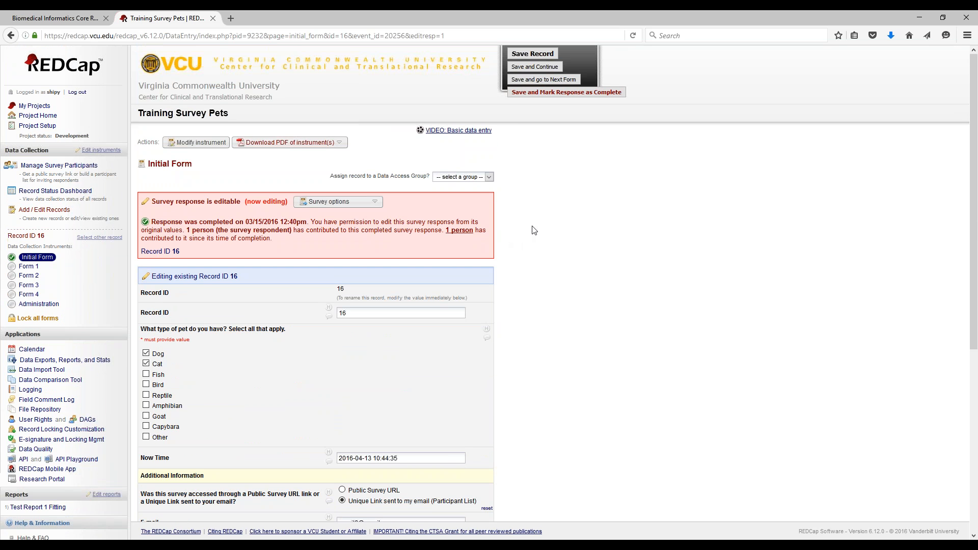
left_click(447, 176)
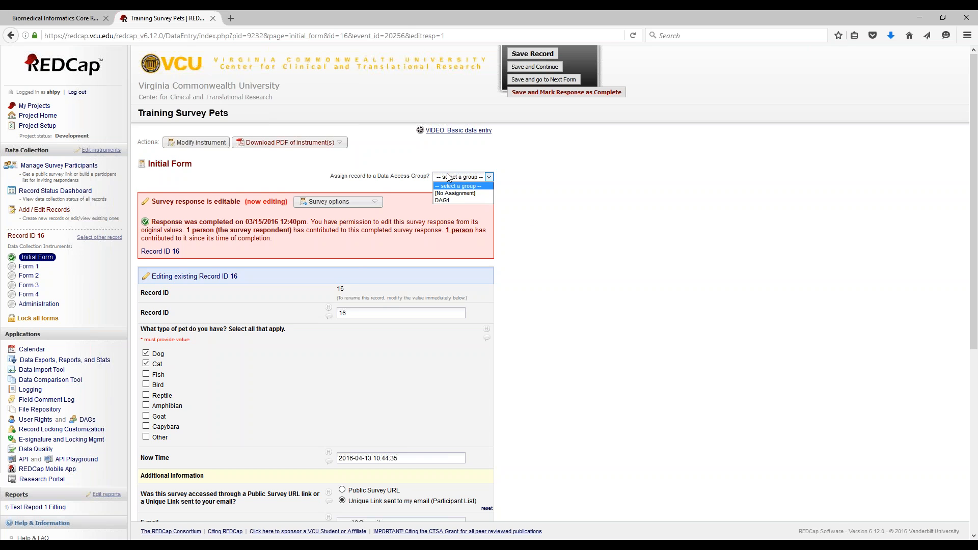
left_click(403, 181)
left_click(444, 180)
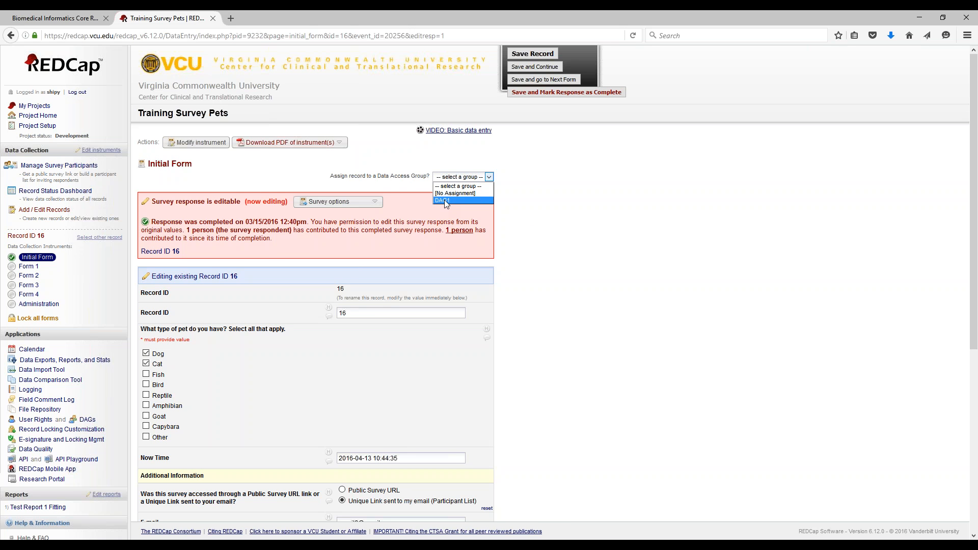
left_click(647, 212)
- Save record 16 with the change reason "Locking record and making minor changes"
scroll(546, 277, "down", 5)
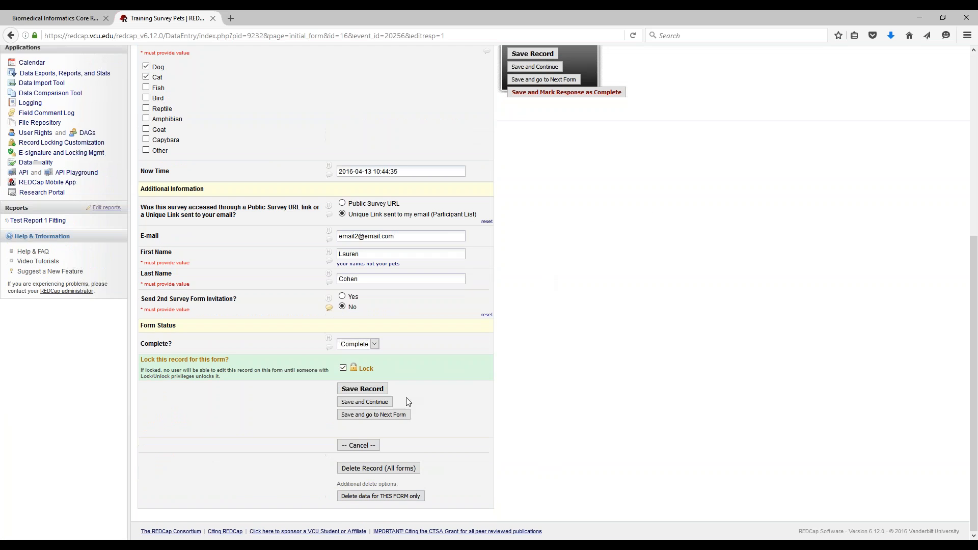
left_click(376, 389)
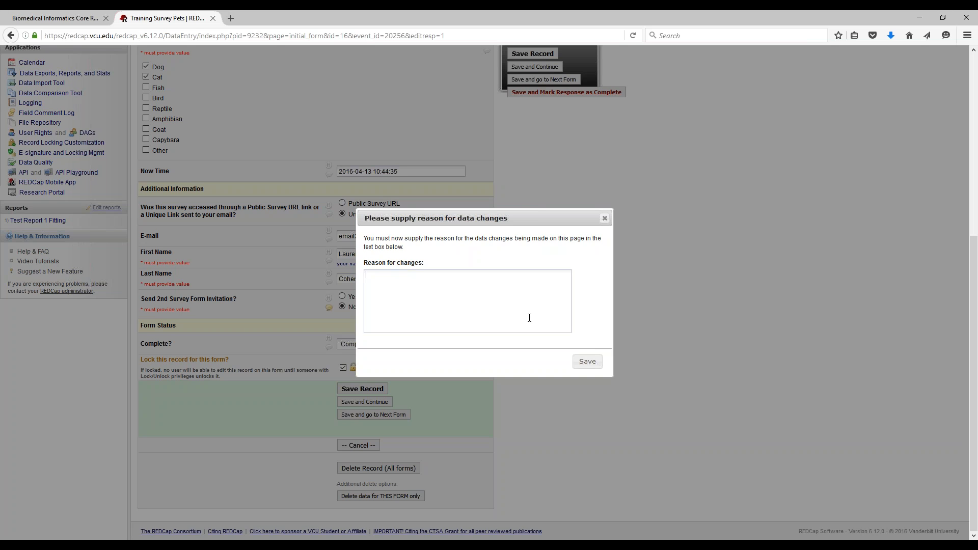
type("Locking record and making minor changes")
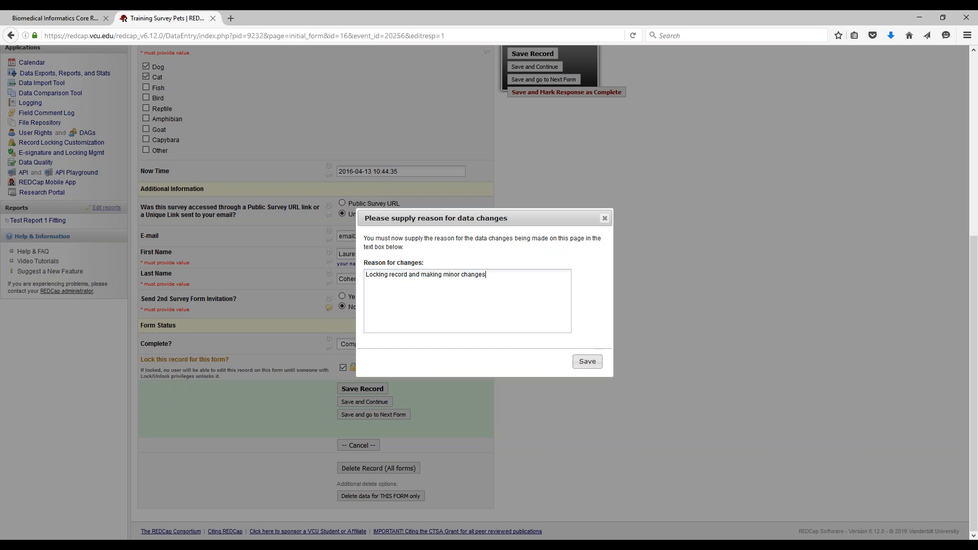
left_click(595, 361)
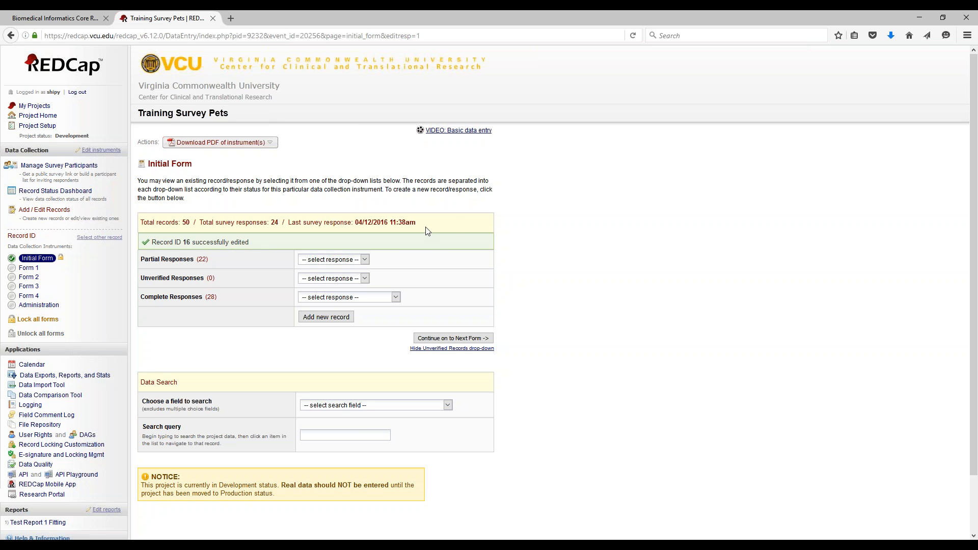
- Look through the partial, unverified and complete response lists of the Initial Form without choosing a record
left_click(365, 259)
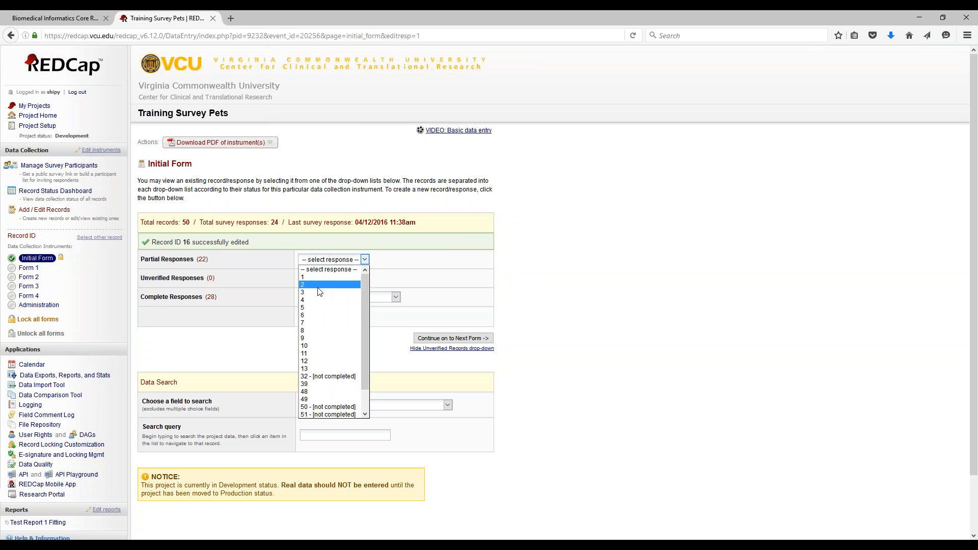
scroll(321, 306, "down", 1)
scroll(321, 307, "down", 1)
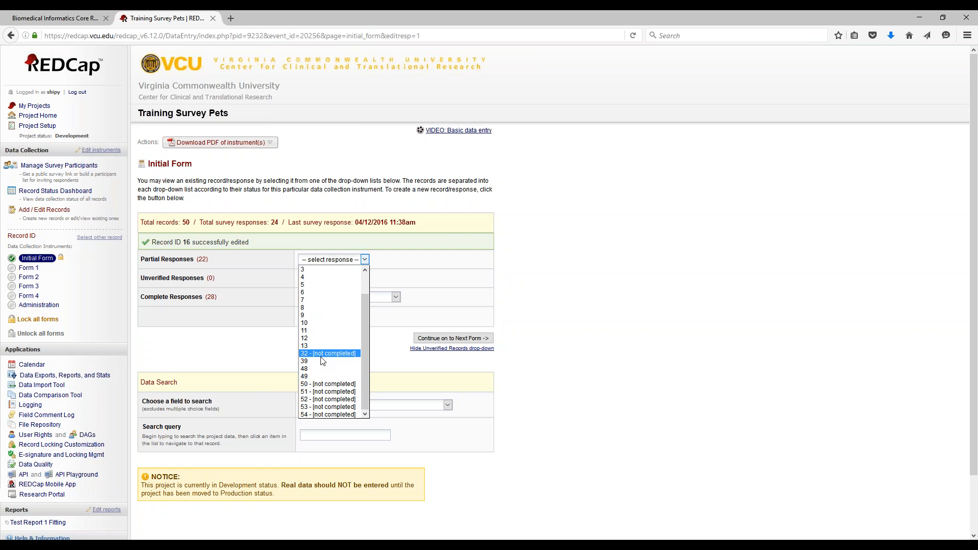
left_click(474, 280)
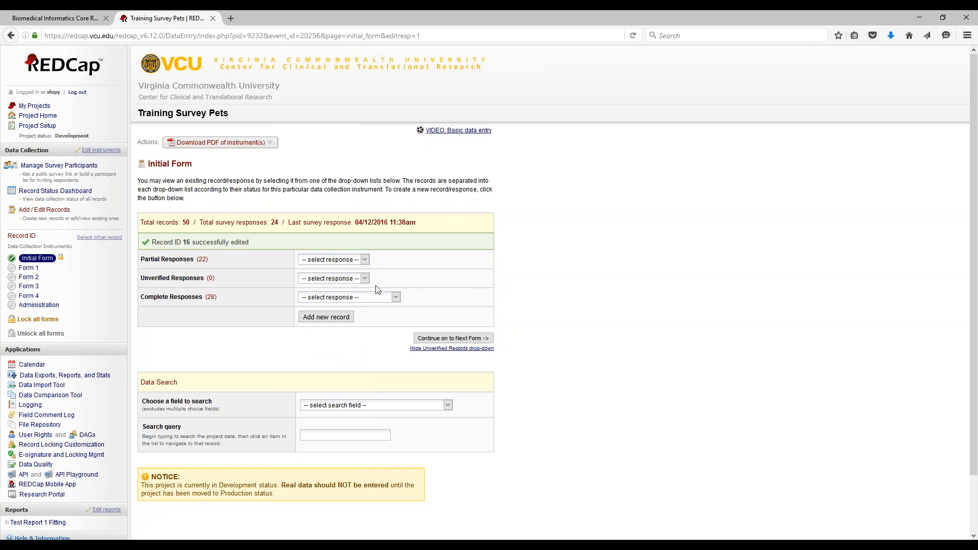
left_click(348, 279)
left_click(347, 277)
left_click(349, 297)
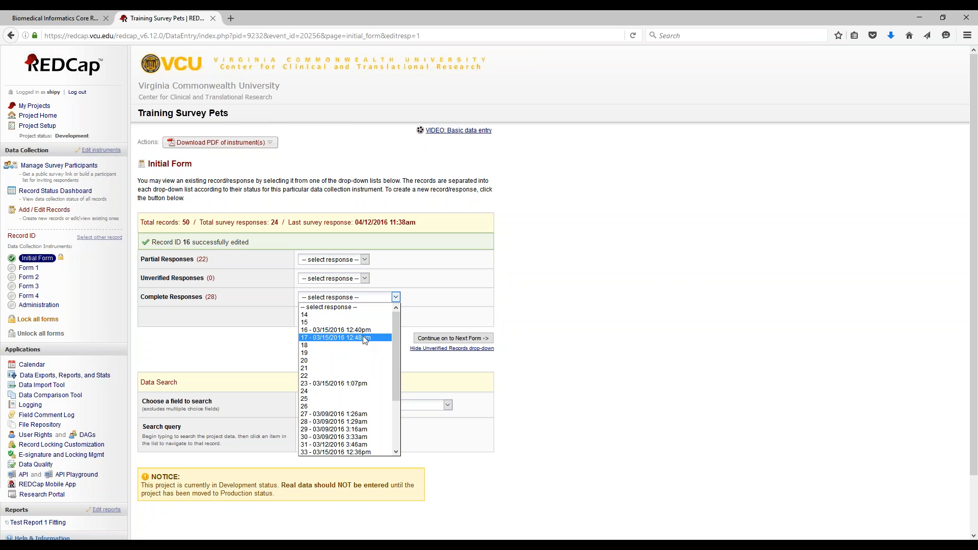
scroll(357, 352, "down", 3)
left_click(541, 347)
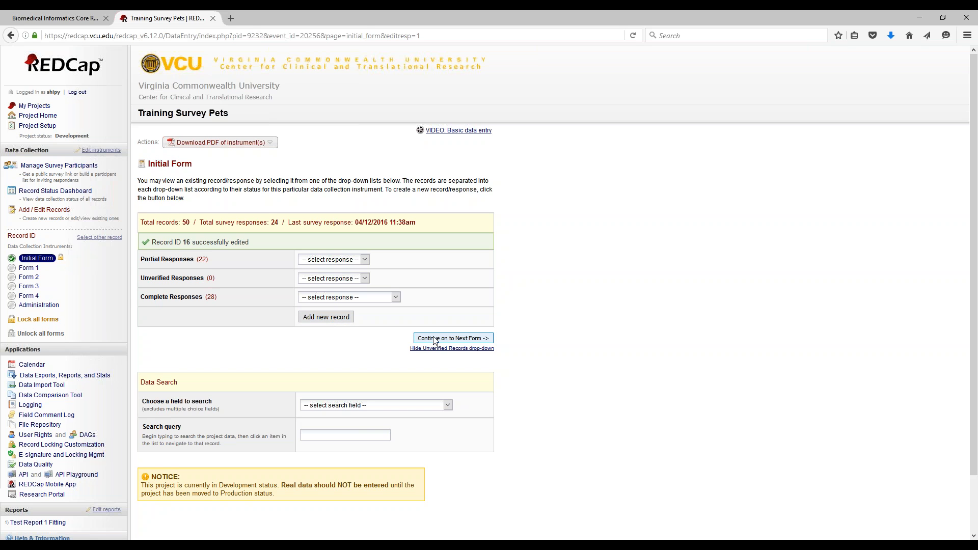
- Add a new Initial Form record with Bird and Amphibian as pet types and Public Survey URL as the access method
left_click(350, 320)
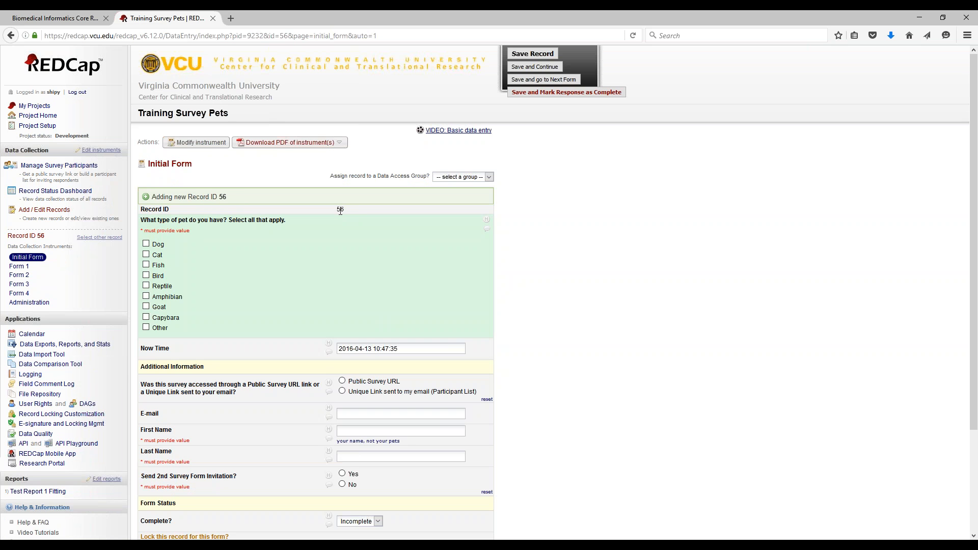
left_click(146, 276)
left_click(146, 296)
scroll(175, 297, "down", 3)
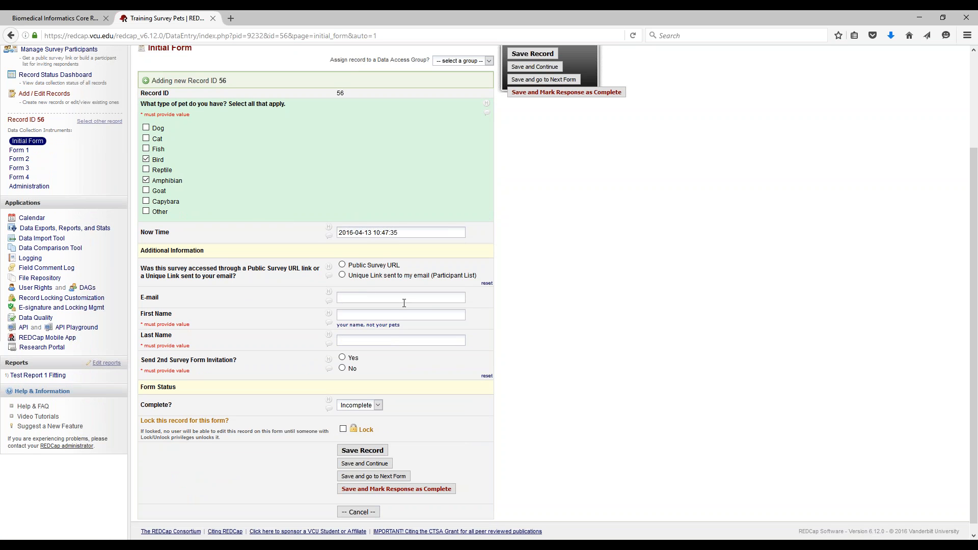
left_click(342, 265)
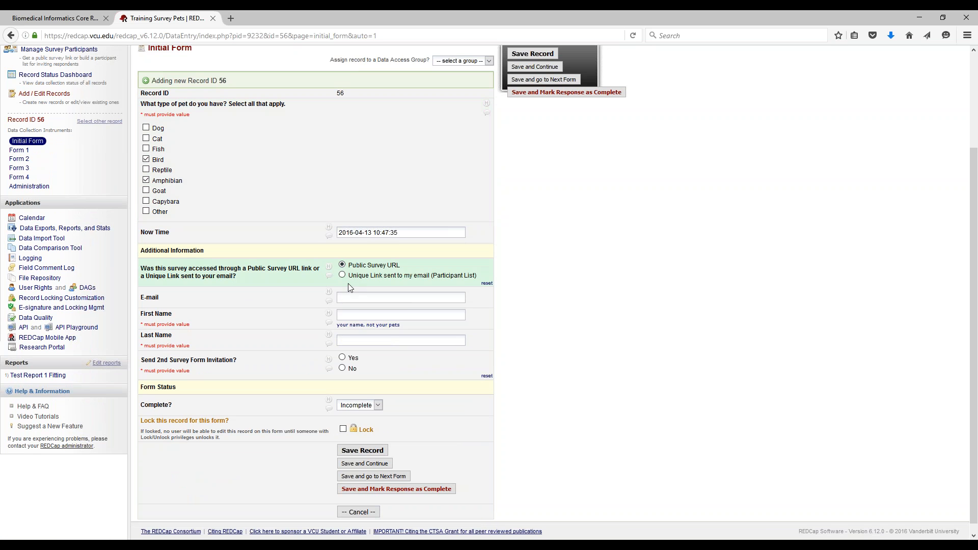
- Enter the respondent's first and last name and answer No to sending the 2nd survey form invitation
left_click(360, 316)
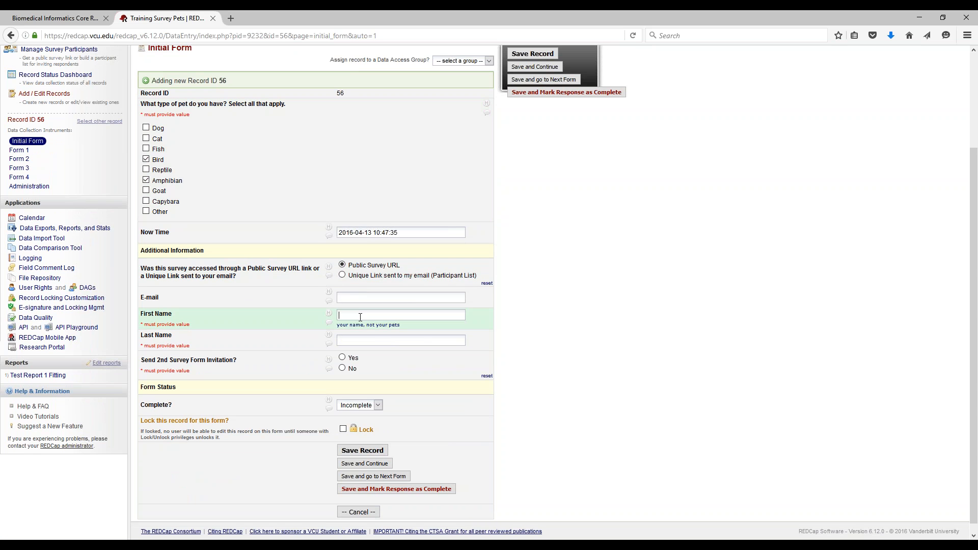
type("Joe")
key("Tab")
type("Doe")
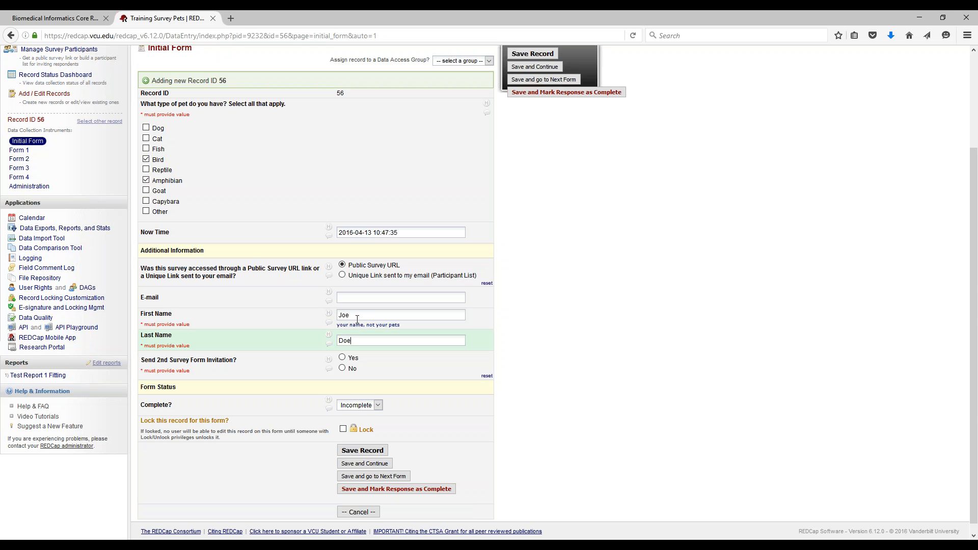
left_click(341, 369)
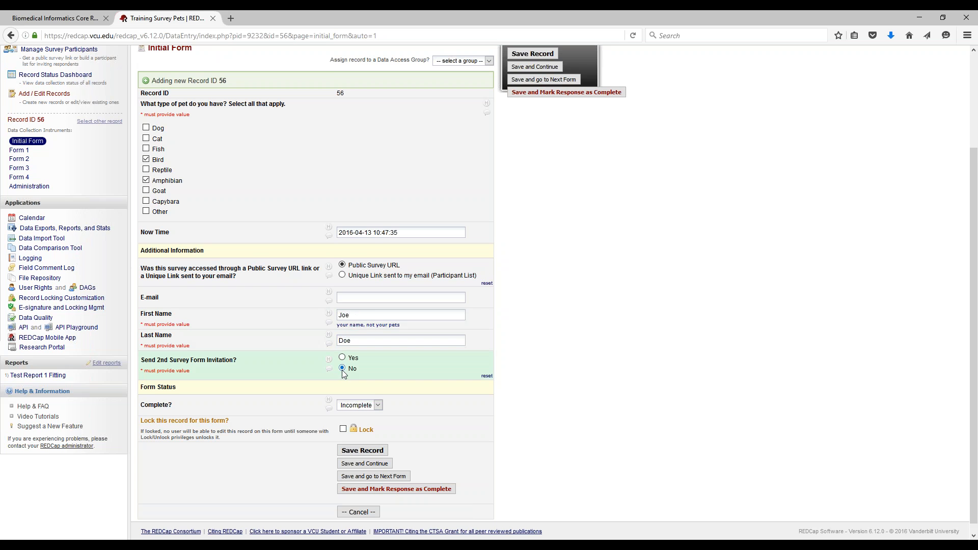
- Set the new record's form status to Complete and save the record
scroll(369, 390, "down", 1)
left_click(377, 397)
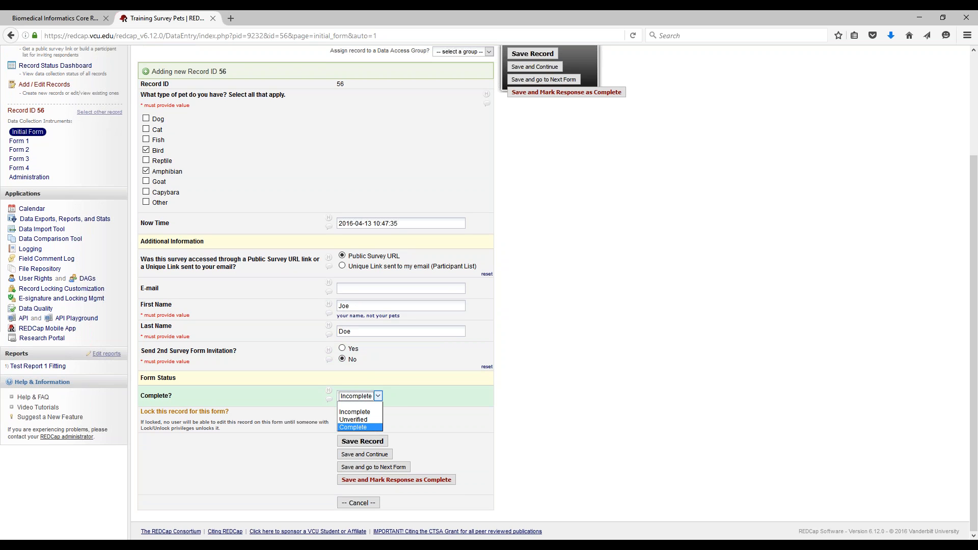
left_click(369, 427)
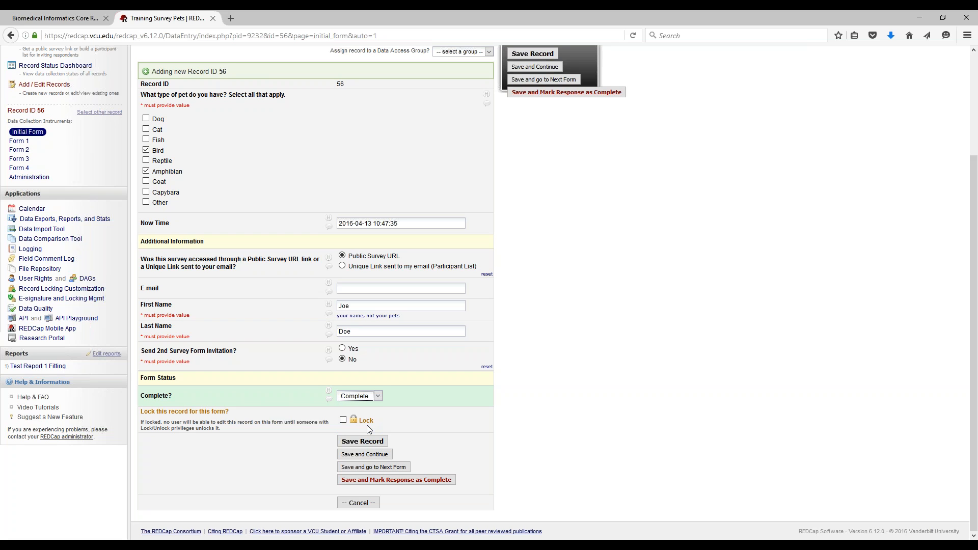
left_click(361, 441)
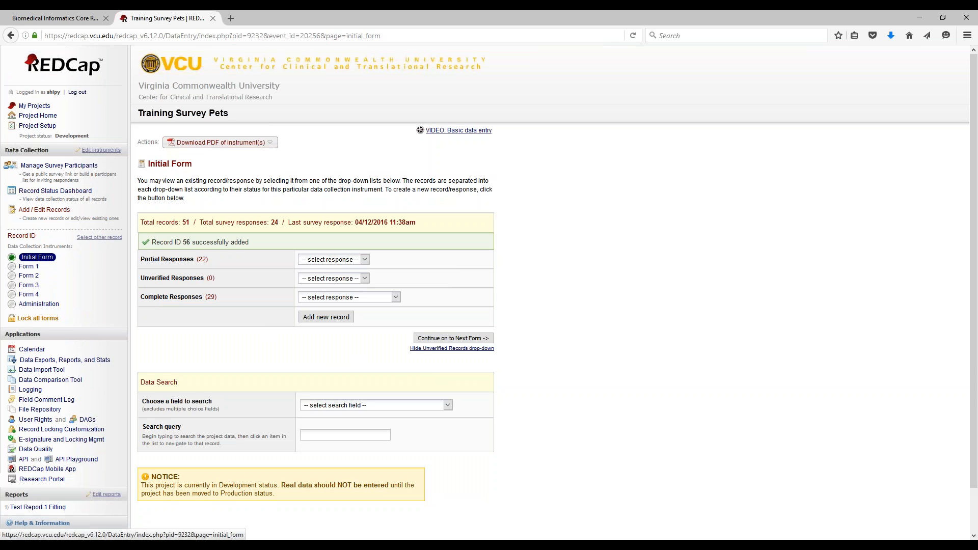
- Open record 56 from the Initial Form's complete responses
left_click(339, 299)
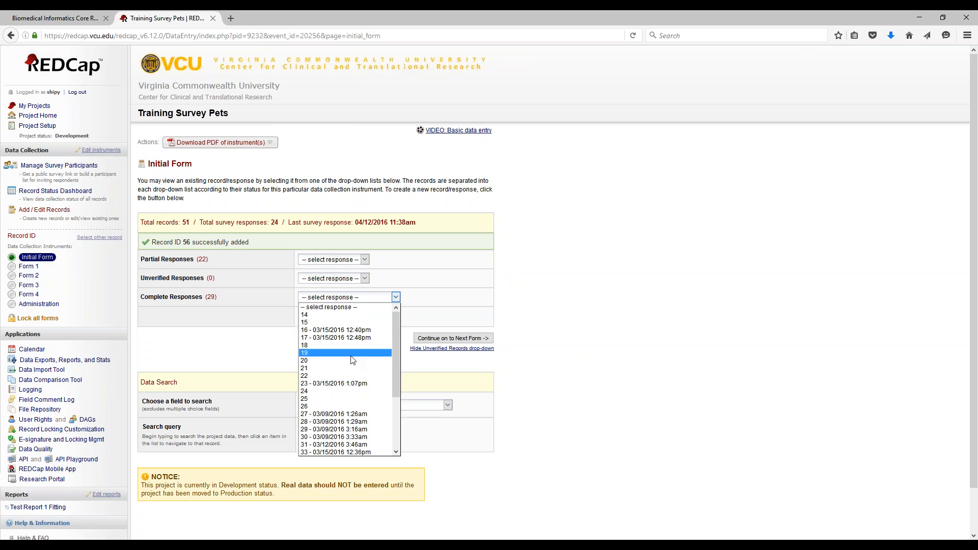
scroll(342, 397, "down", 7)
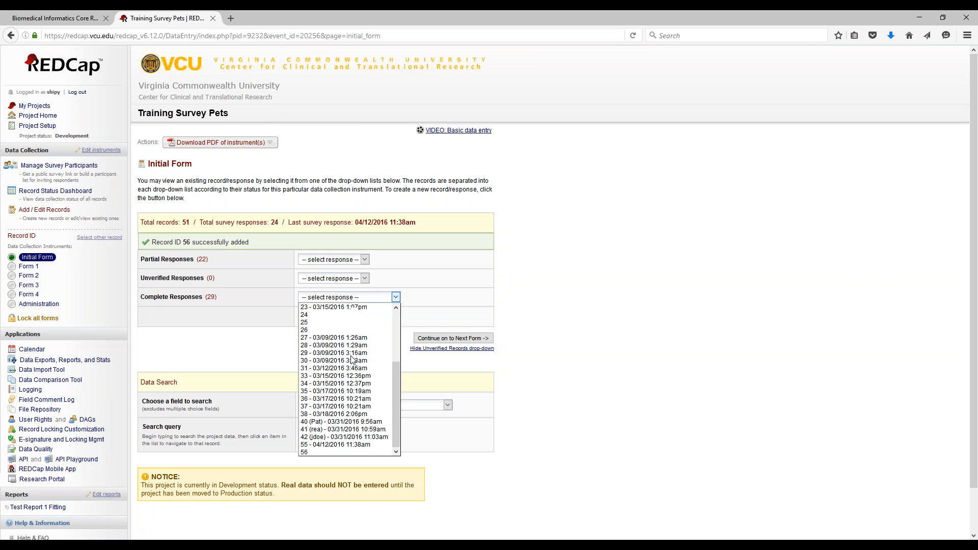
left_click(307, 453)
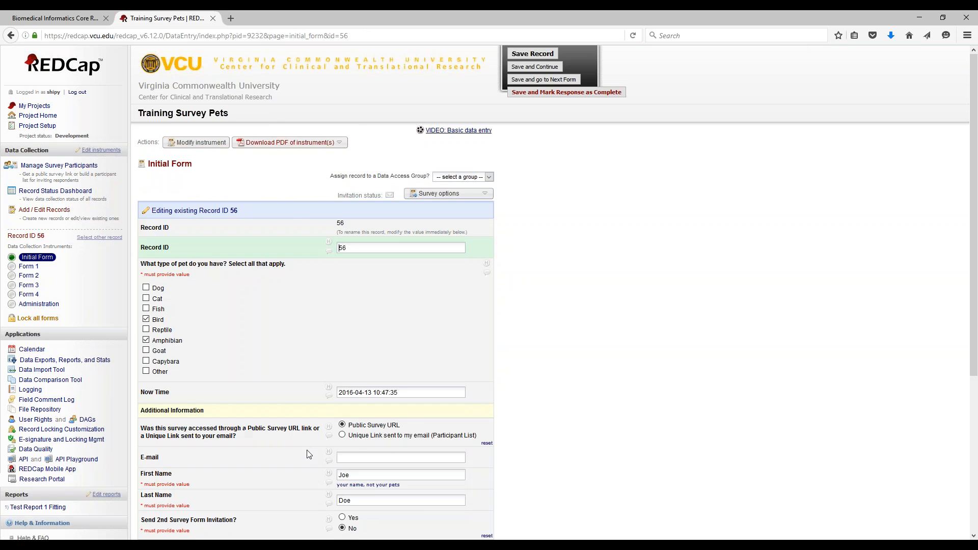
- Examine the options for deleting record 56 from all forms or deleting only this form's data
scroll(279, 312, "down", 5)
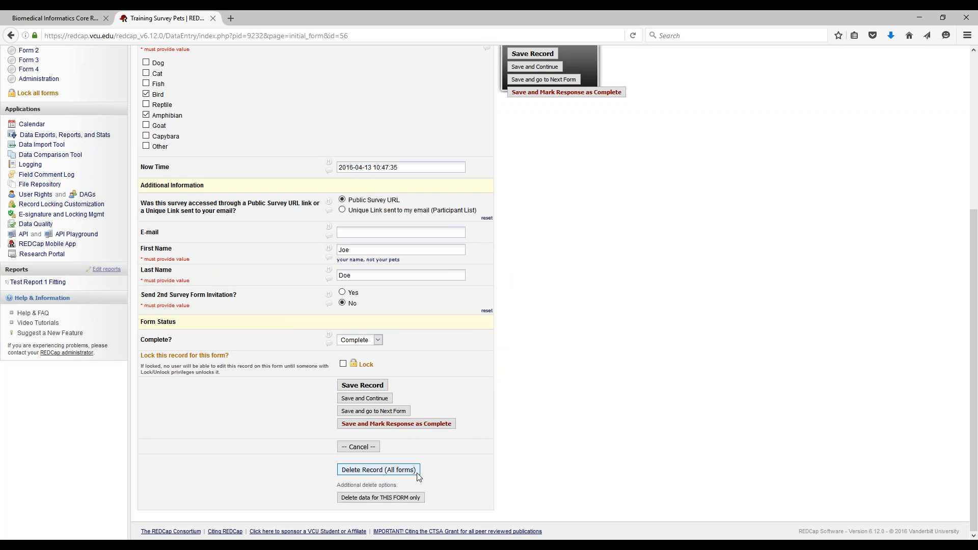
scroll(262, 441, "up", 2)
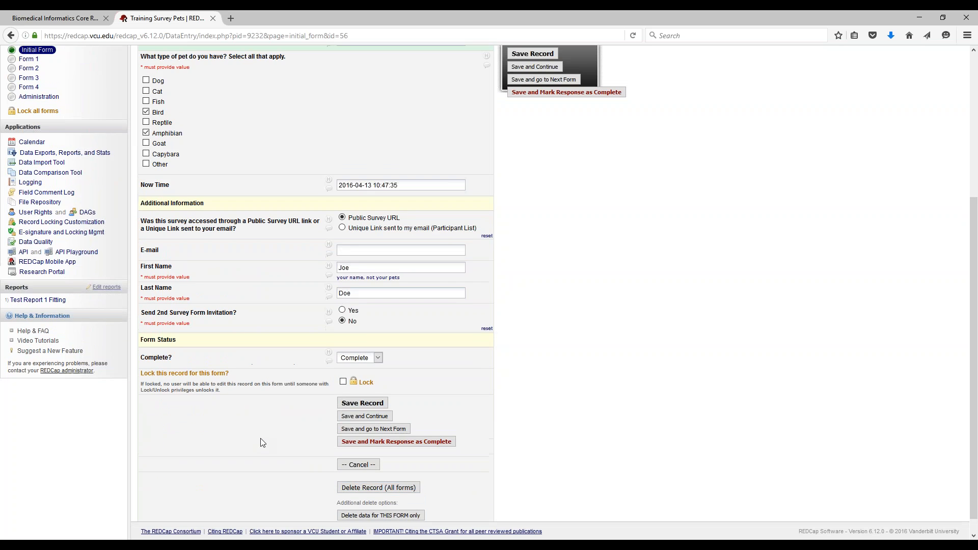
scroll(321, 494, "down", 2)
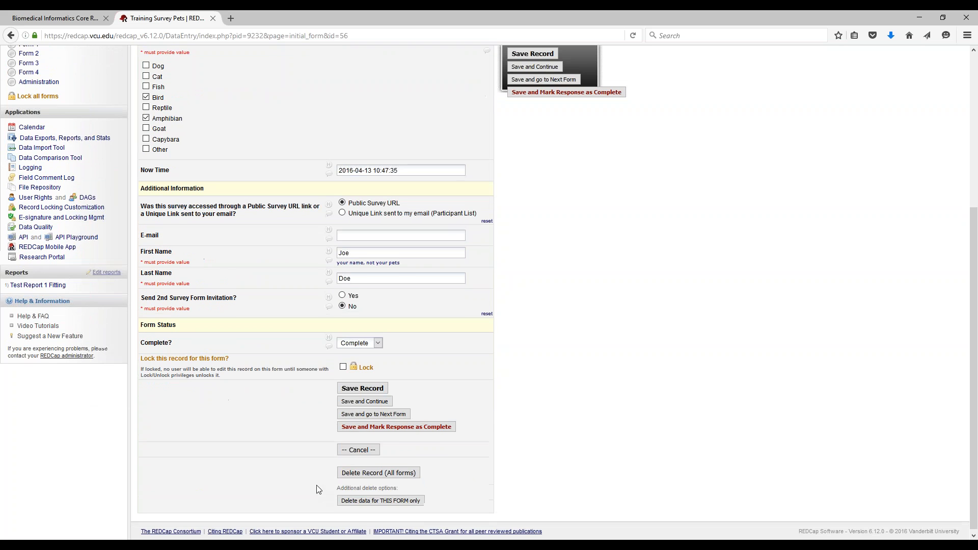
scroll(305, 482, "up", 2)
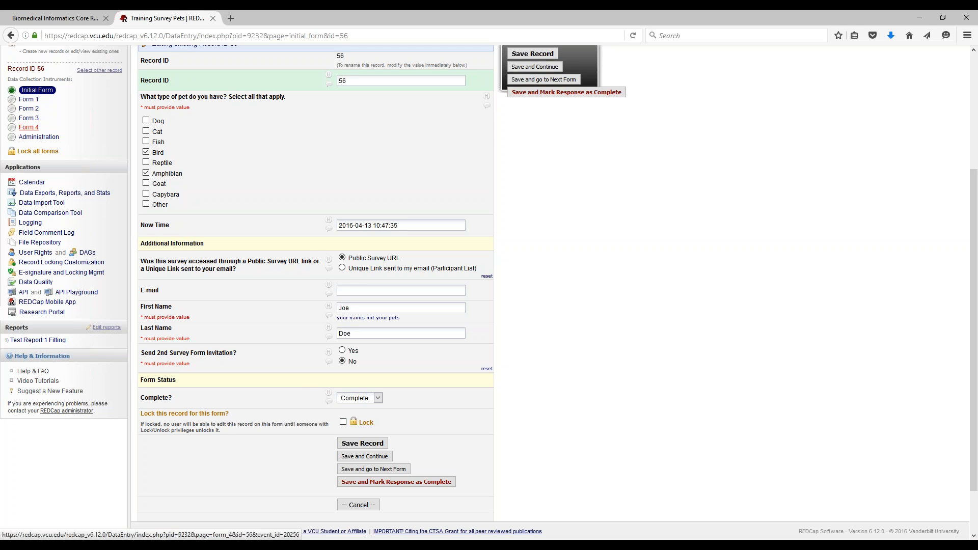
scroll(296, 388, "down", 2)
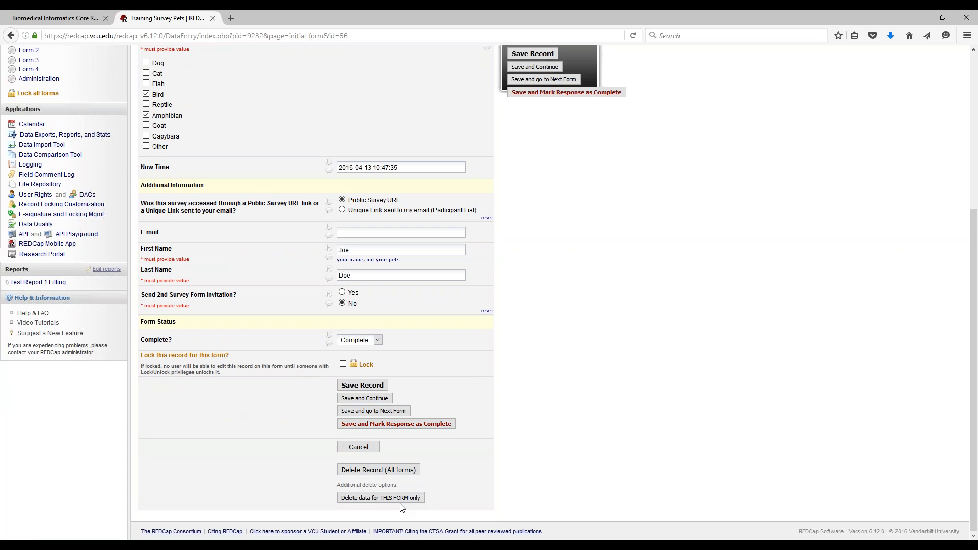
scroll(451, 497, "up", 5)
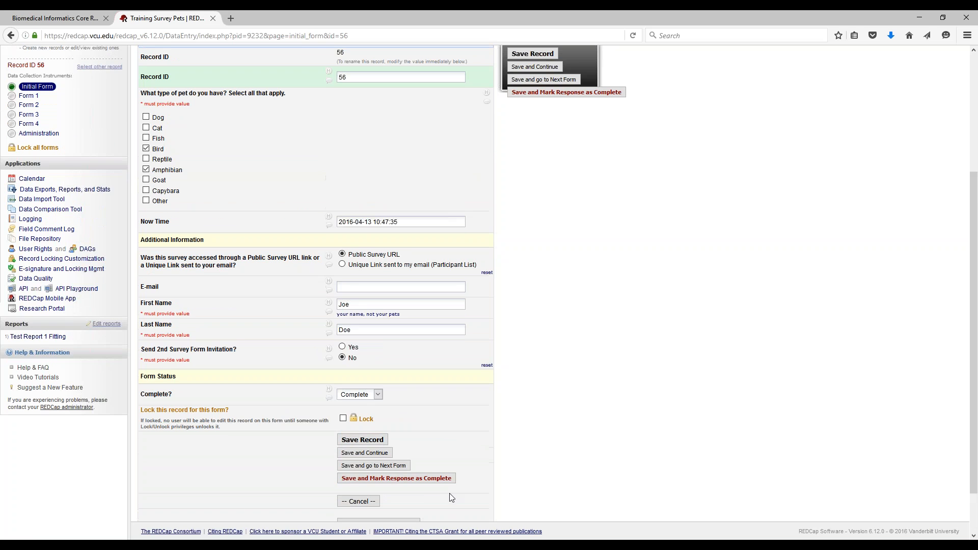
scroll(444, 497, "down", 5)
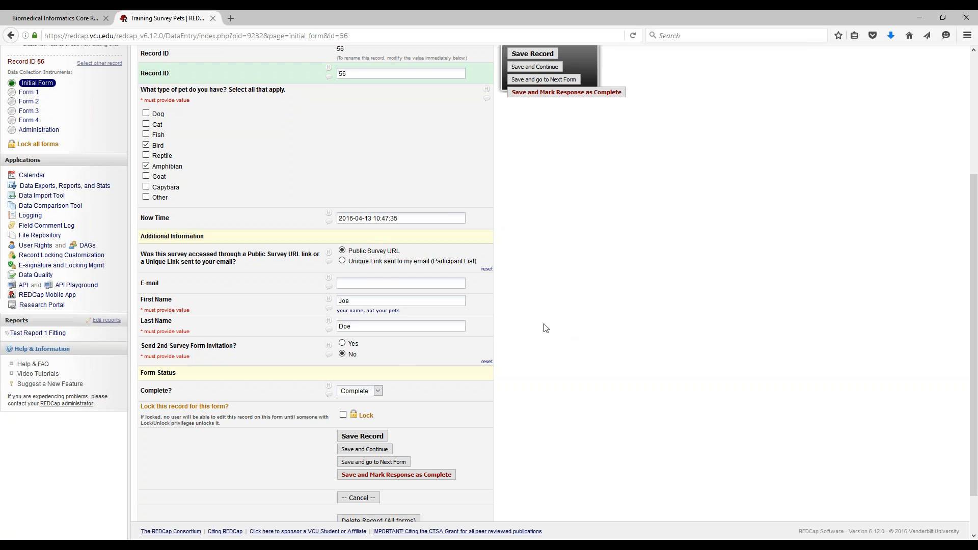
scroll(32, 263, "up", 5)
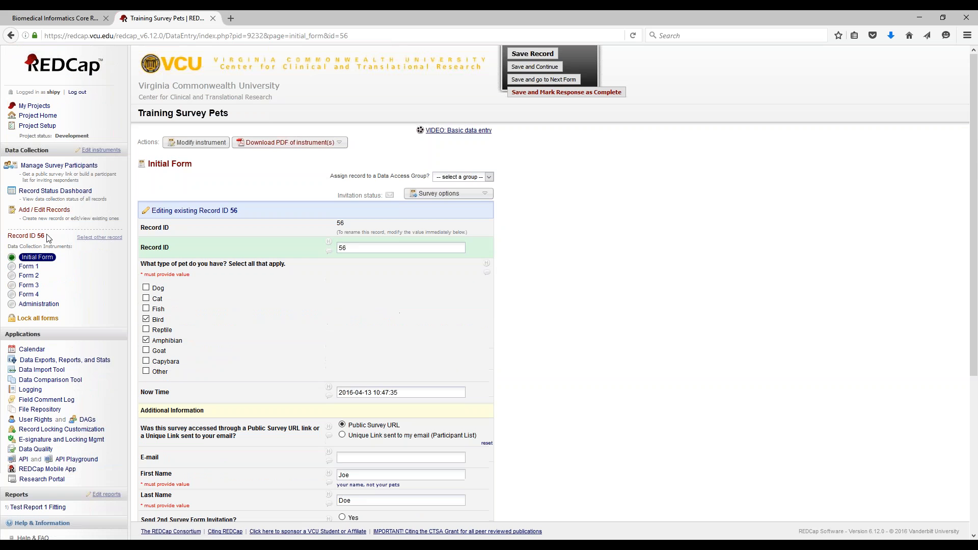
- Review the form statuses on the Record Status Dashboard and open record 56's Initial Form from it
left_click(74, 194)
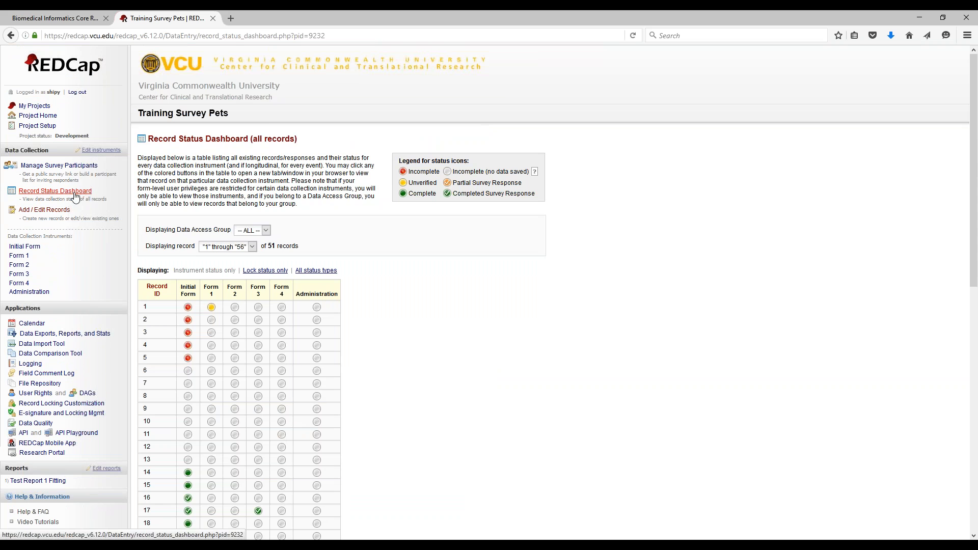
scroll(148, 299, "down", 10)
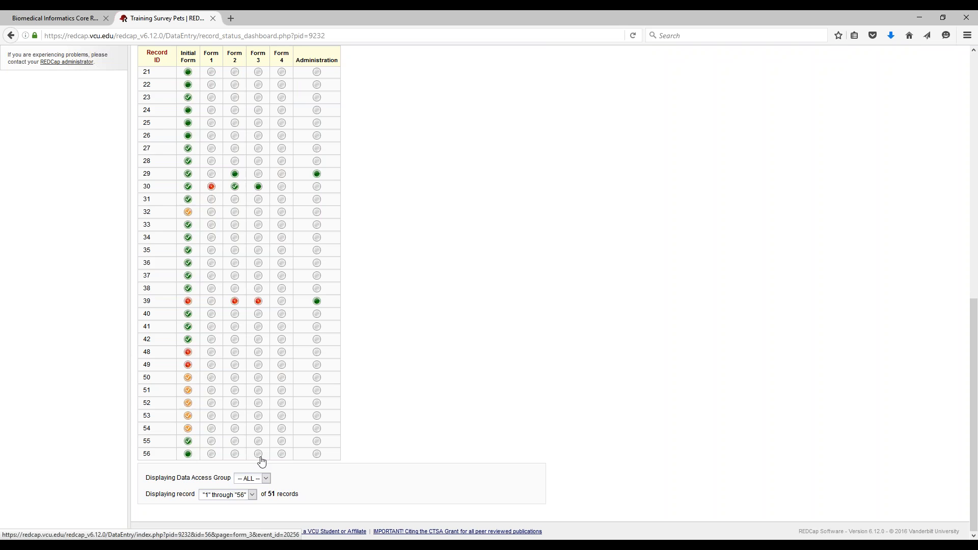
scroll(260, 461, "up", 10)
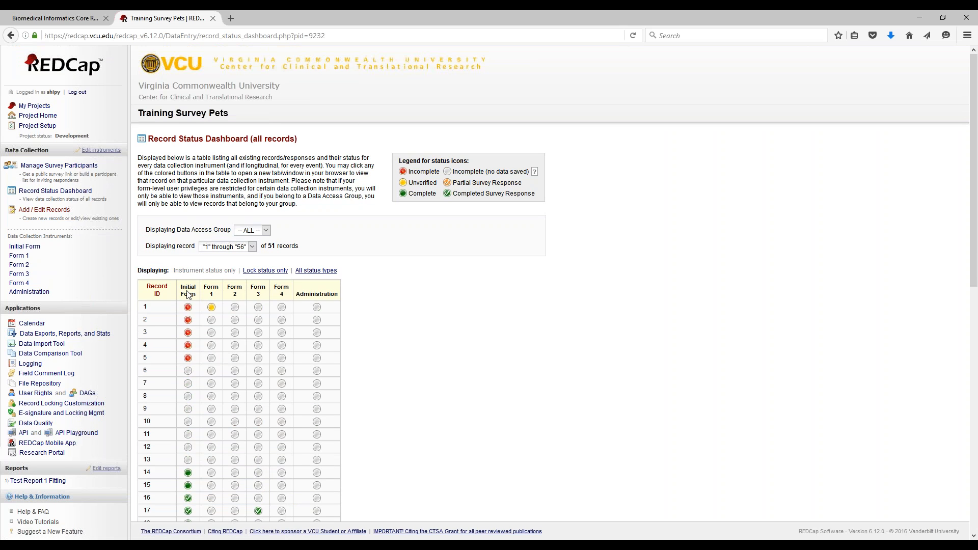
scroll(199, 373, "down", 1)
scroll(198, 373, "down", 10)
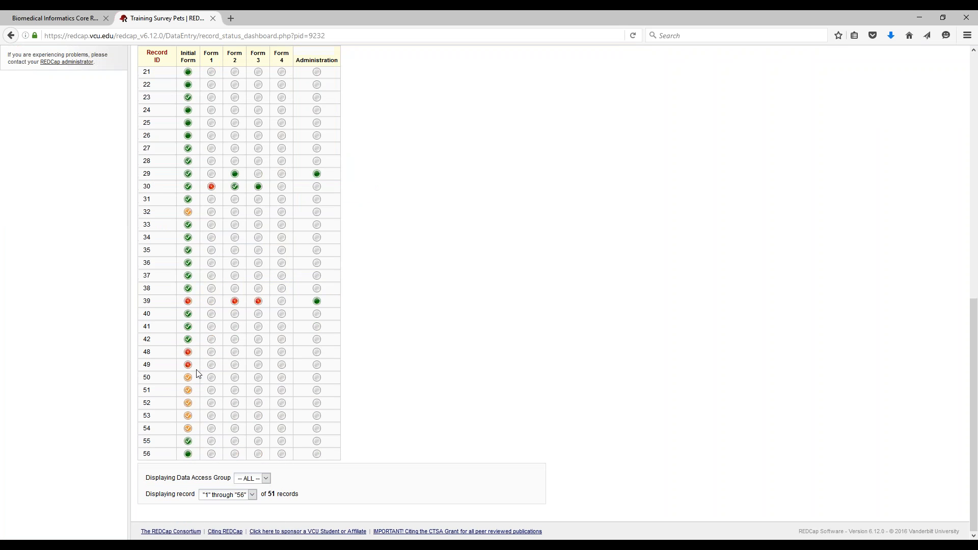
left_click(188, 454)
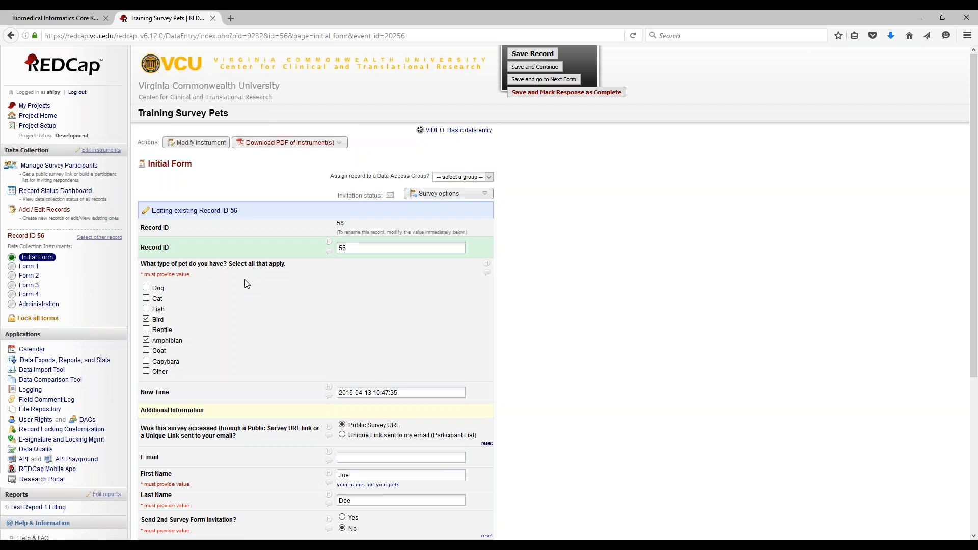
scroll(249, 271, "down", 2)
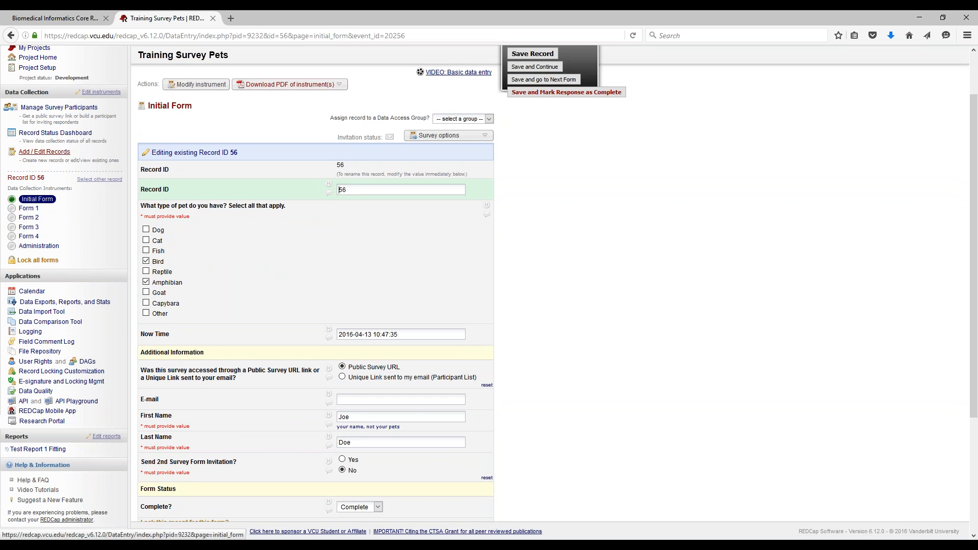
- Return to Add / Edit Records, download the blank Initial Form survey as a PDF and open it with Adobe Acrobat Reader DC
left_click(45, 151)
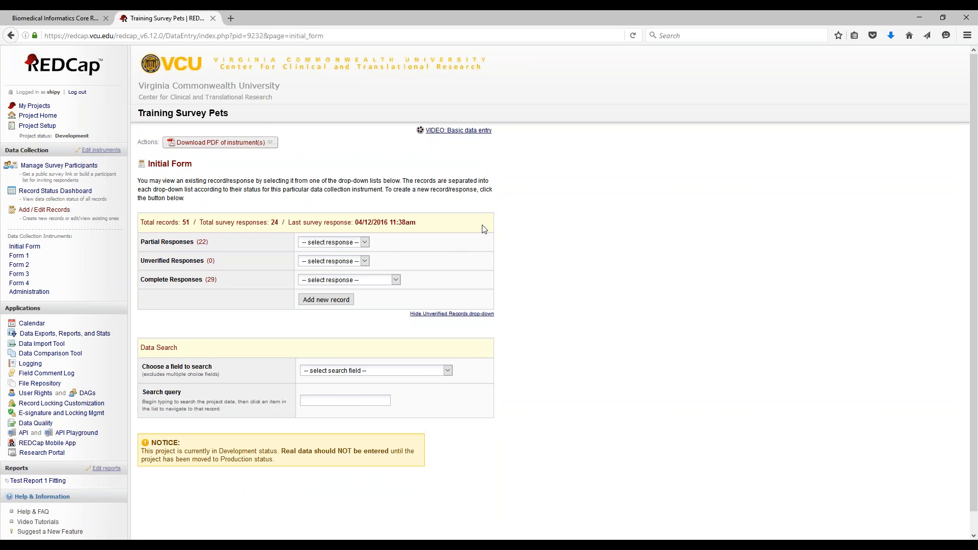
left_click(251, 145)
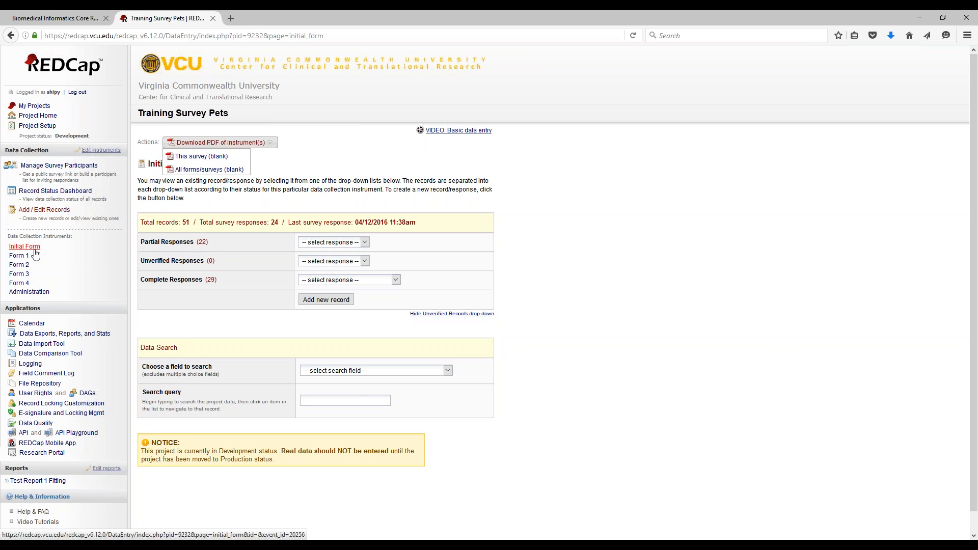
left_click(204, 158)
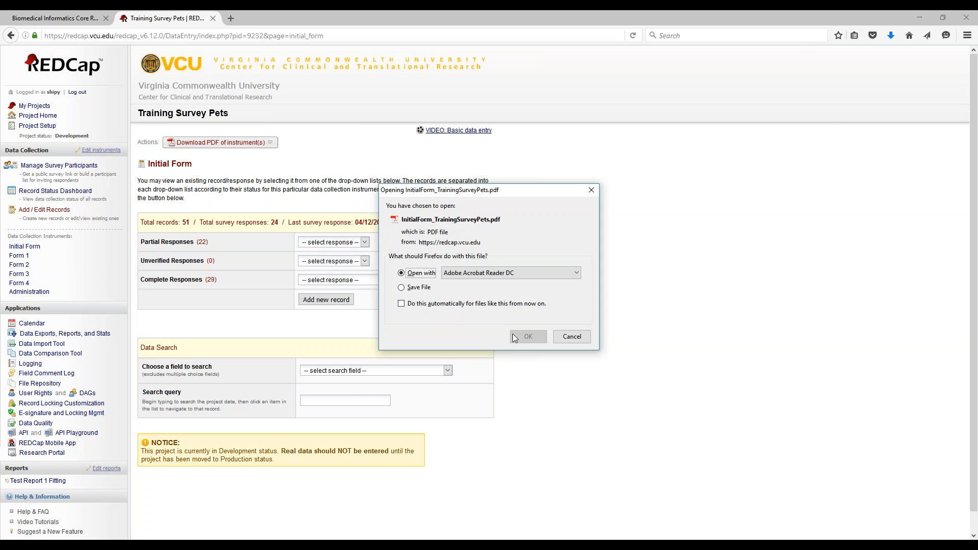
left_click(515, 336)
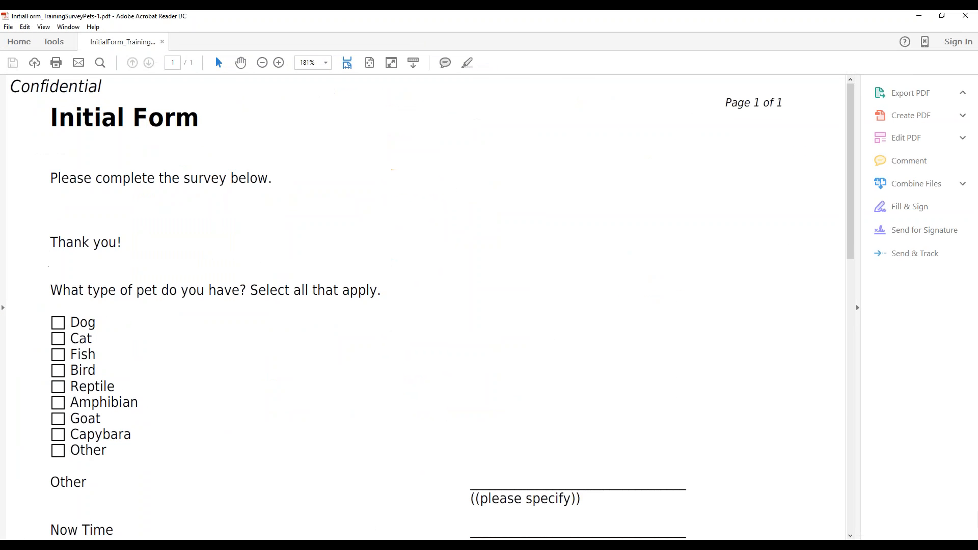
- Look through the blank Initial Form PDF, including its Additional Information section, and close it
scroll(440, 261, "down", 8)
scroll(578, 272, "up", 3)
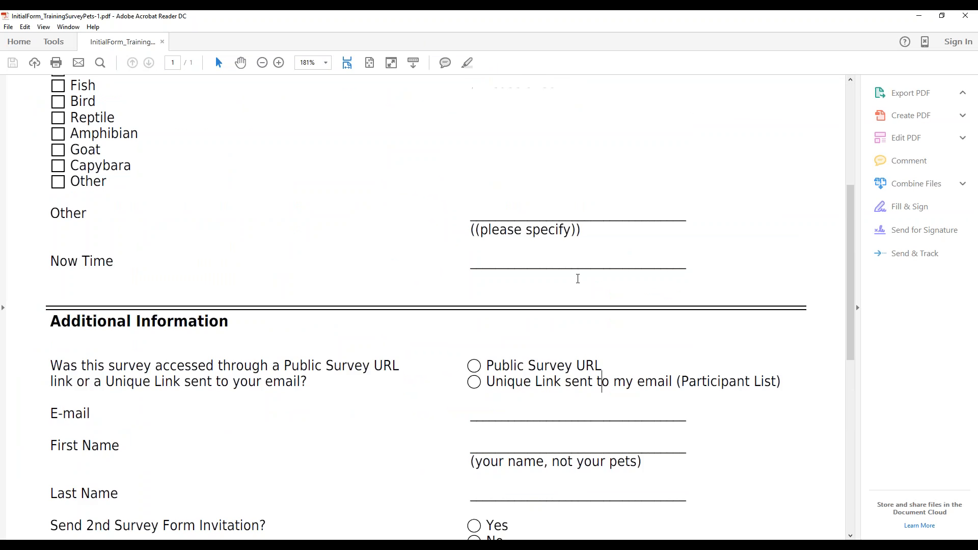
scroll(578, 279, "down", 4)
scroll(583, 283, "up", 8)
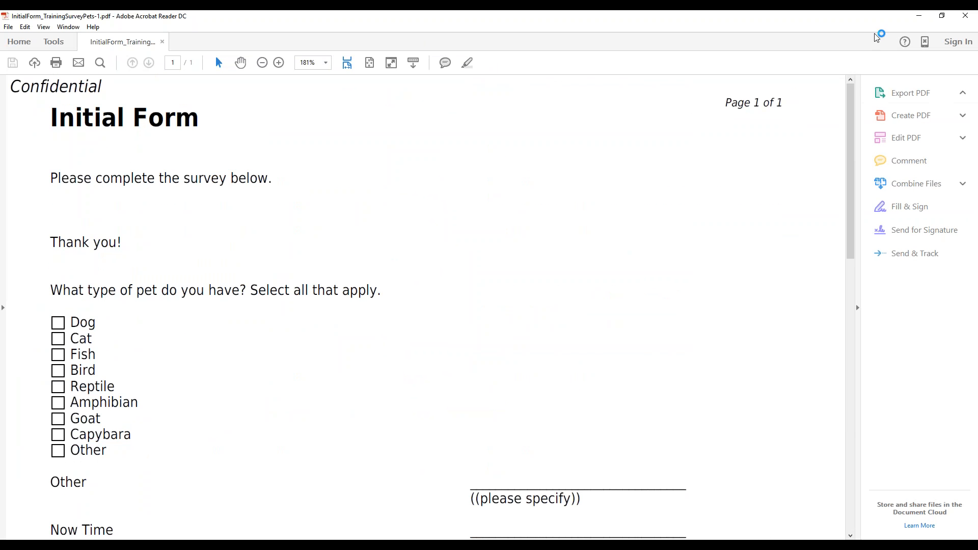
left_click(964, 15)
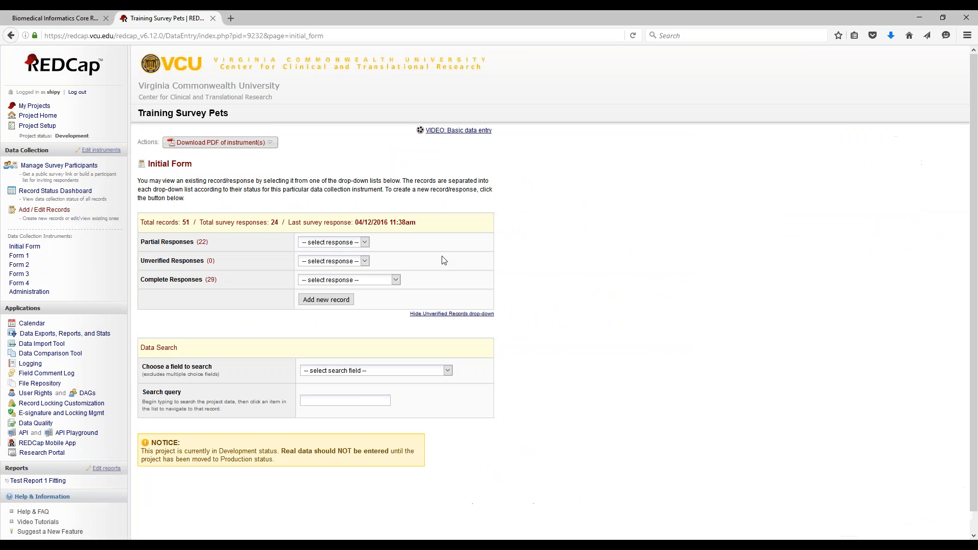
- Download the blank PDF of all the project's instruments from REDCap and open it in Adobe Acrobat Reader DC
left_click(219, 142)
left_click(210, 171)
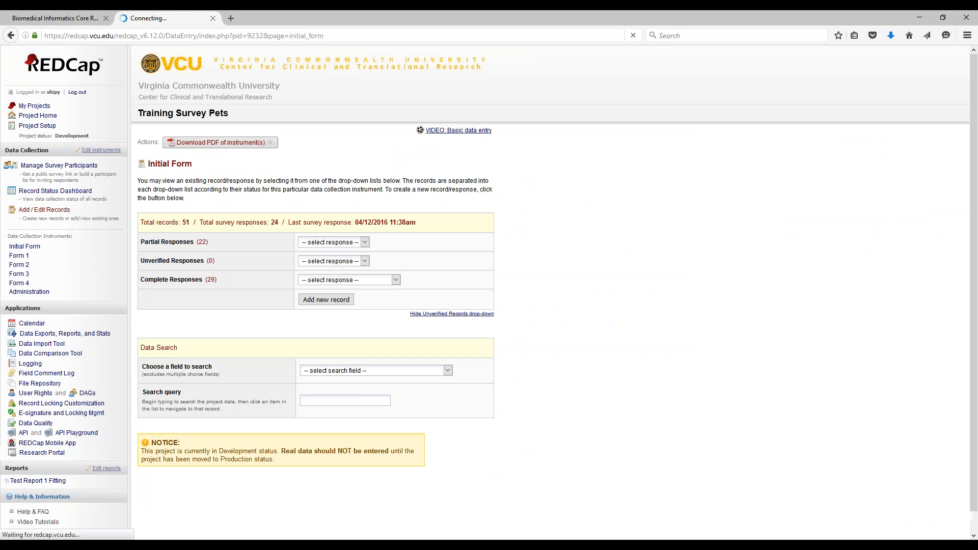
left_click(527, 337)
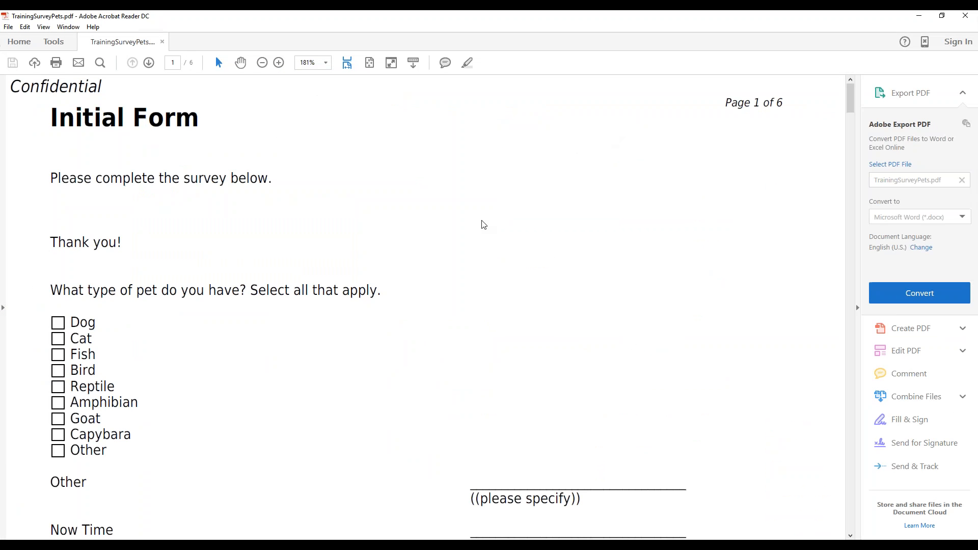
- Look through the instruments in TrainingSurveyPets.pdf as far as Survey 2 and close the document
scroll(351, 240, "down", 15)
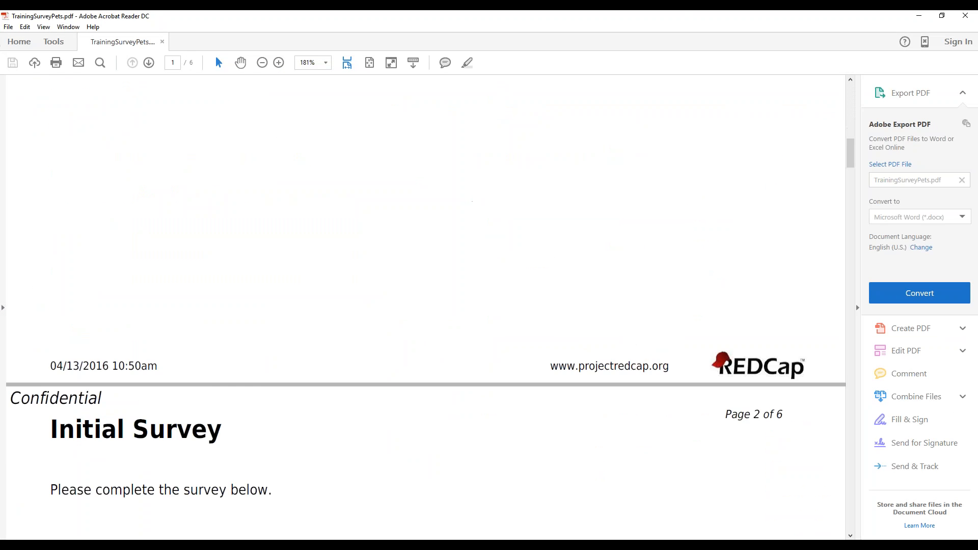
scroll(348, 245, "down", 18)
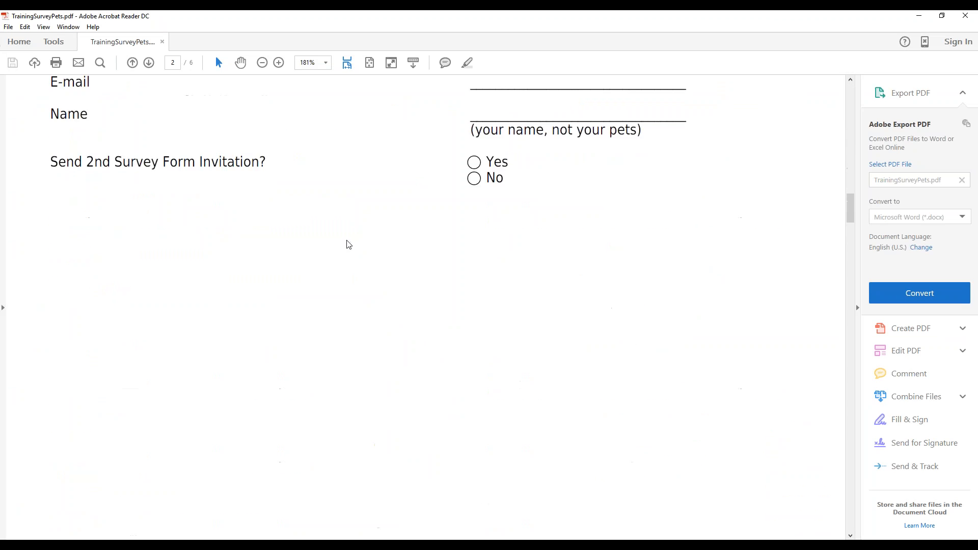
scroll(348, 244, "down", 10)
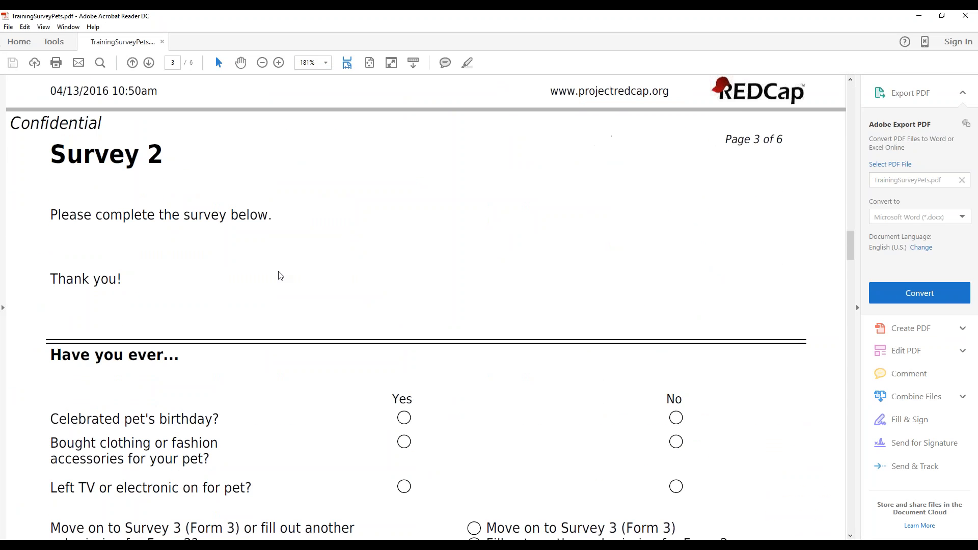
scroll(281, 276, "down", 5)
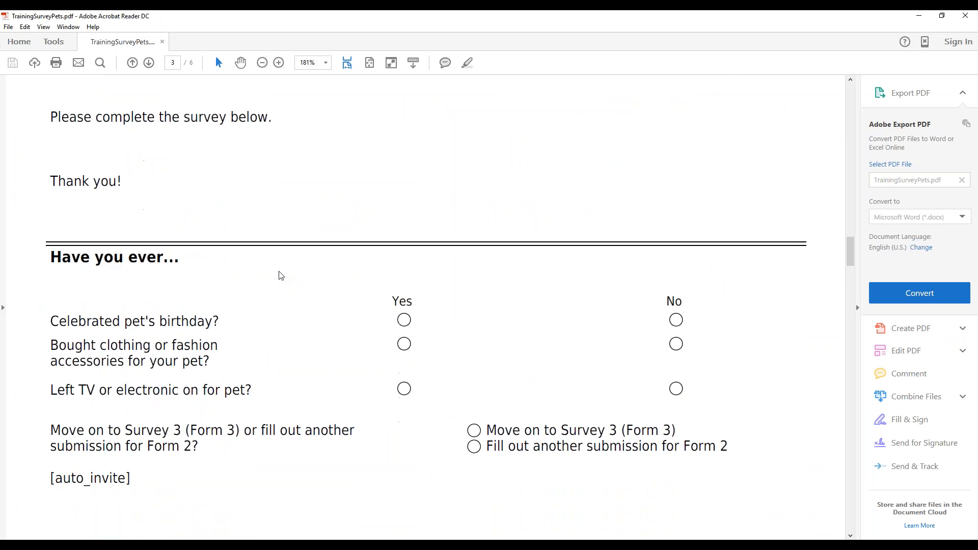
left_click(965, 15)
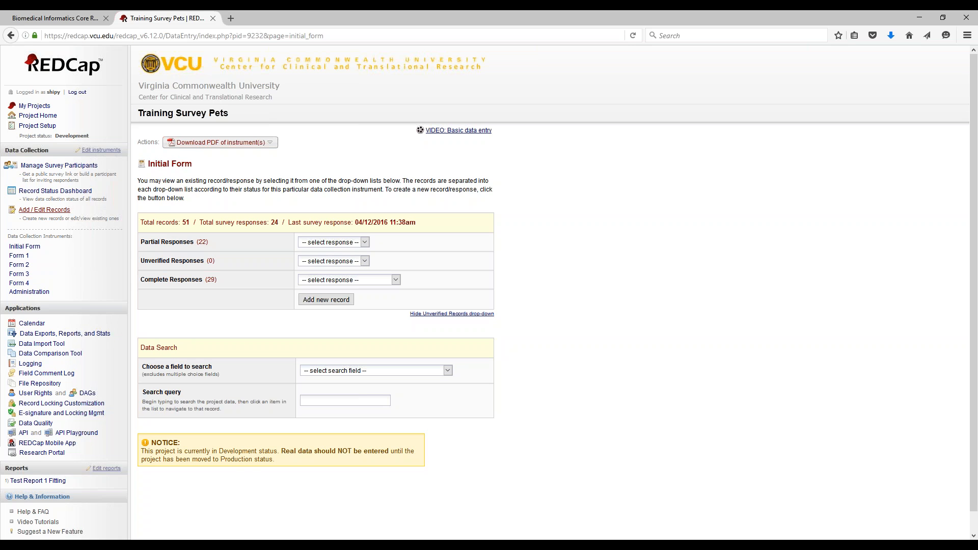
- Search the record_id (Record ID) field for 1 in Add / Edit Records, open record 10 and leave it without saving changes
left_click(46, 210)
left_click(330, 371)
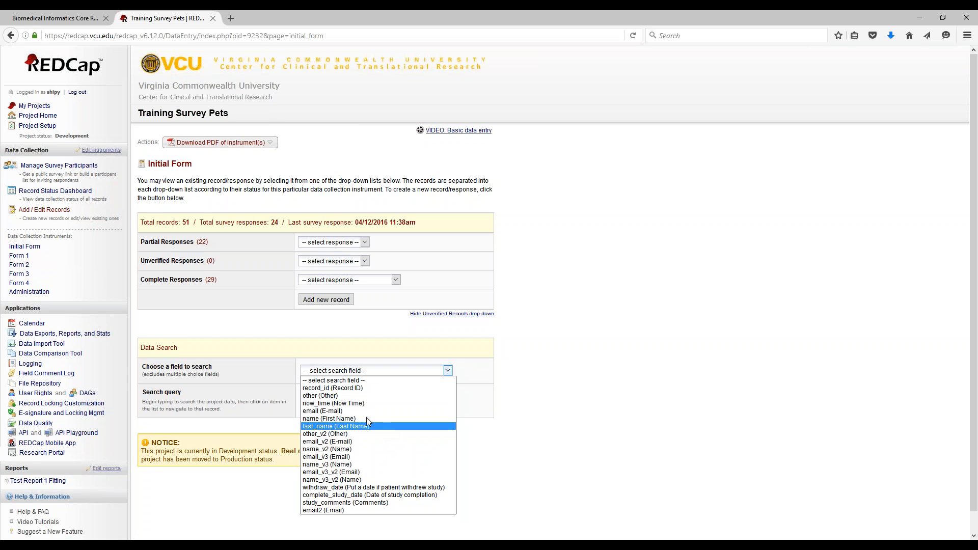
left_click(333, 388)
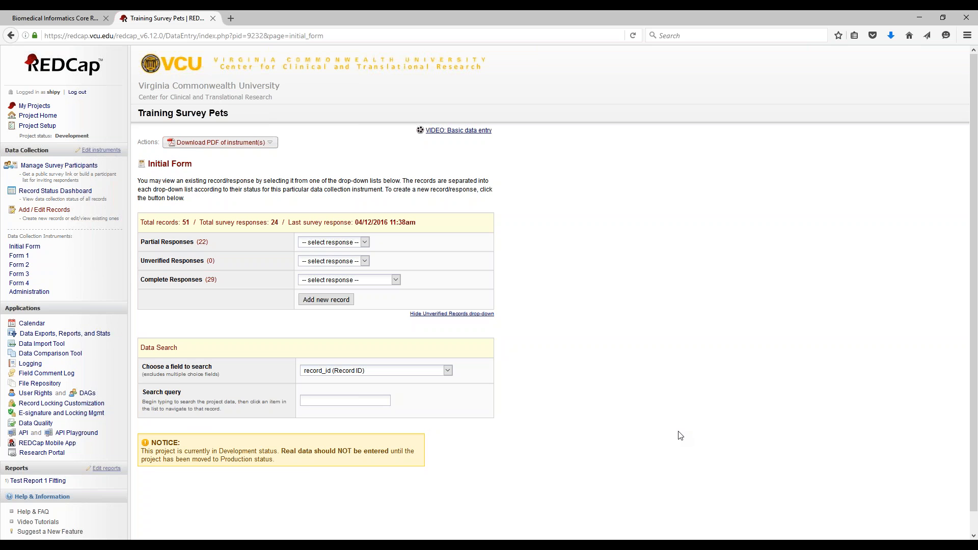
type("1")
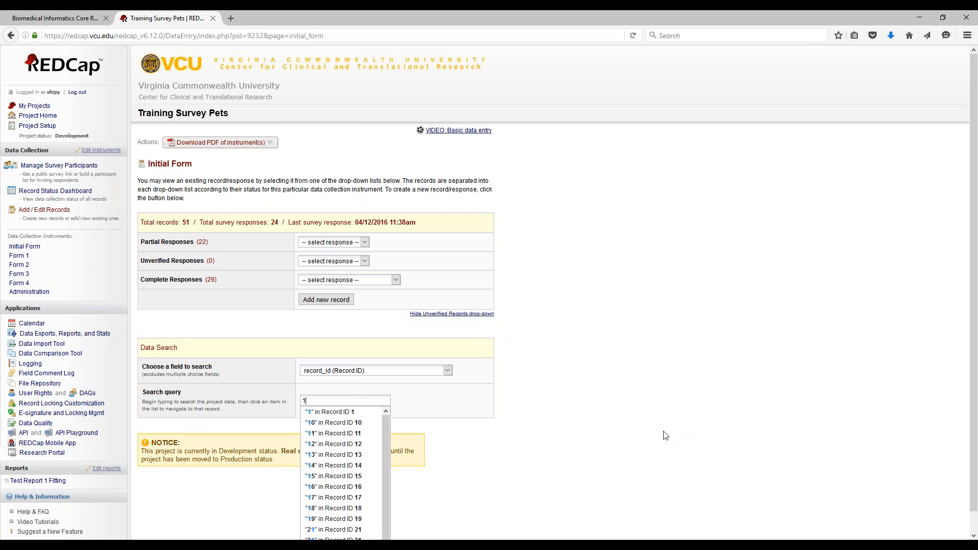
scroll(331, 443, "down", 1)
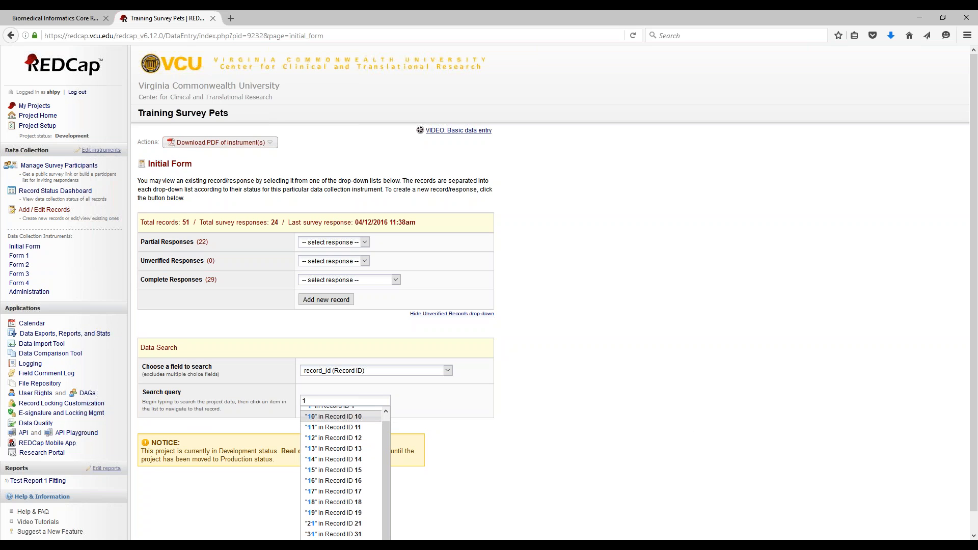
scroll(326, 443, "down", 1)
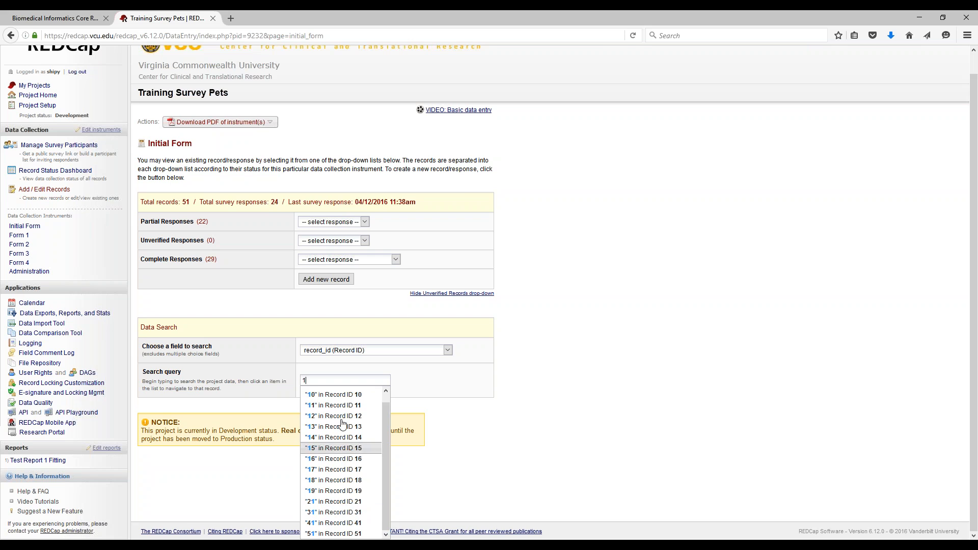
left_click(328, 394)
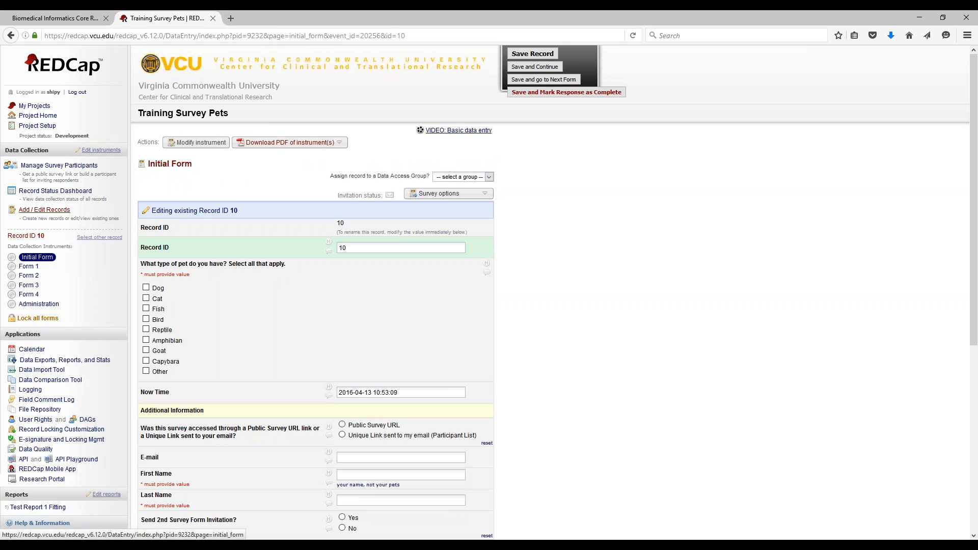
left_click(55, 210)
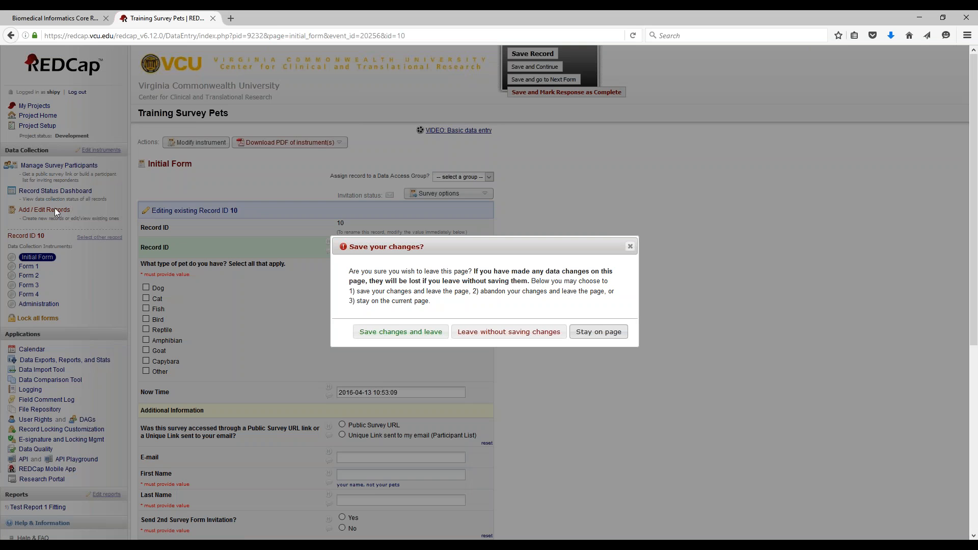
left_click(501, 334)
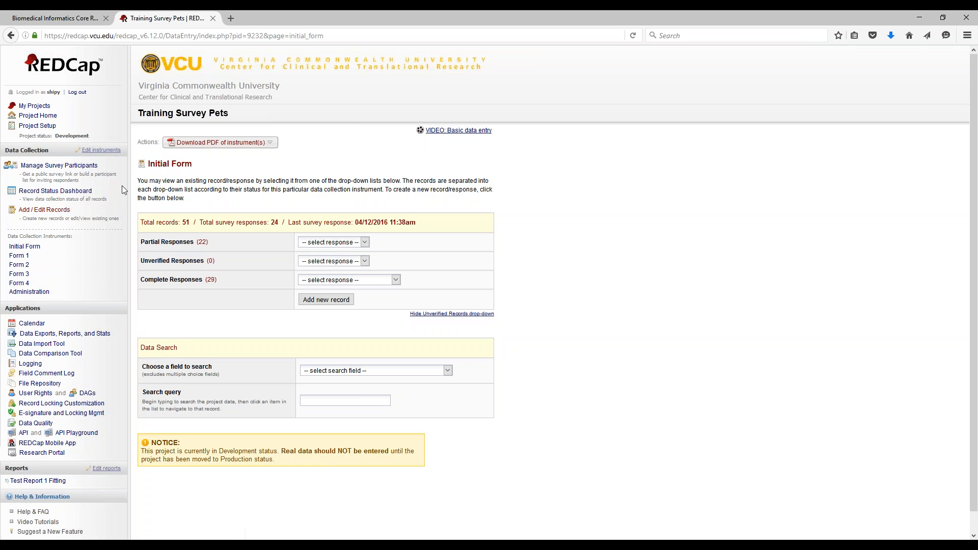
- Review the Project Setup page from the main project settings through to the production status section
left_click(24, 127)
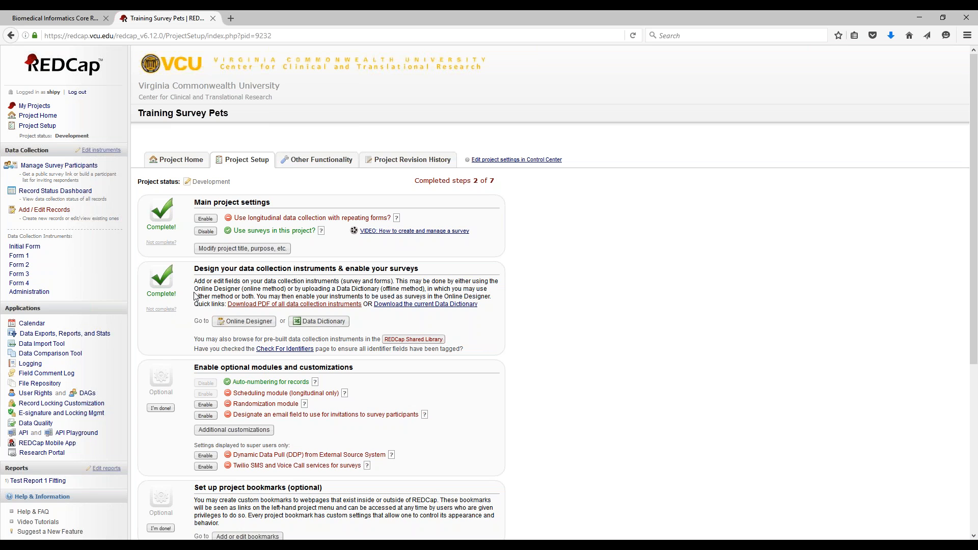
scroll(182, 299, "down", 3)
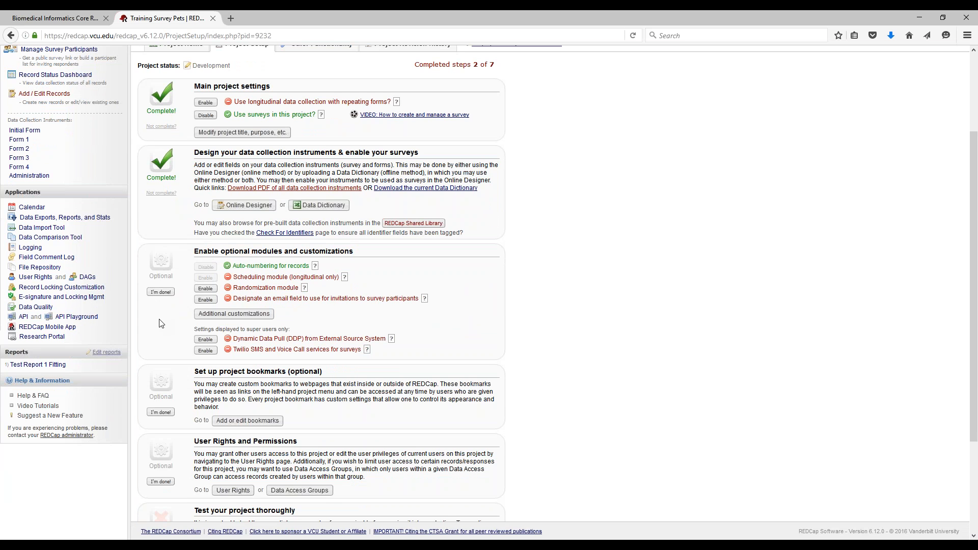
scroll(160, 324, "down", 3)
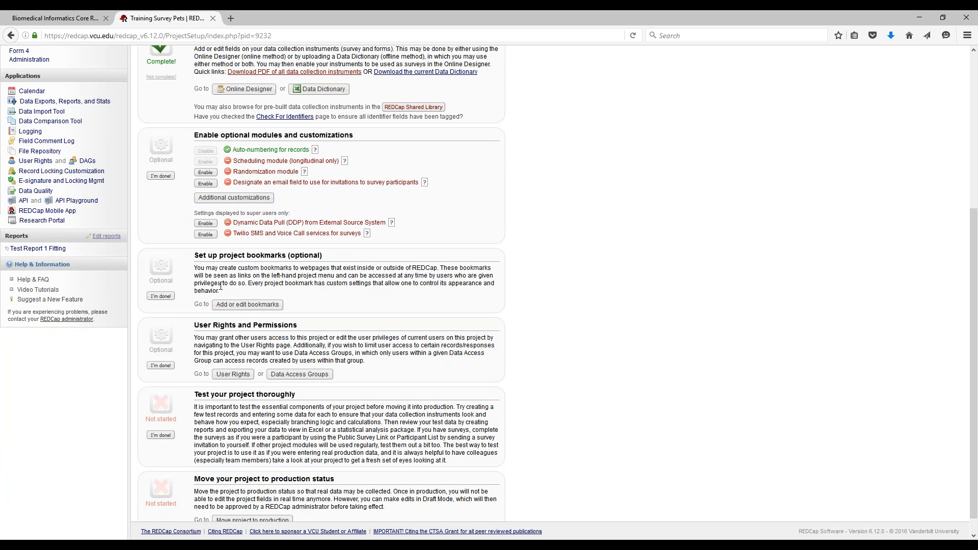
scroll(176, 336, "down", 1)
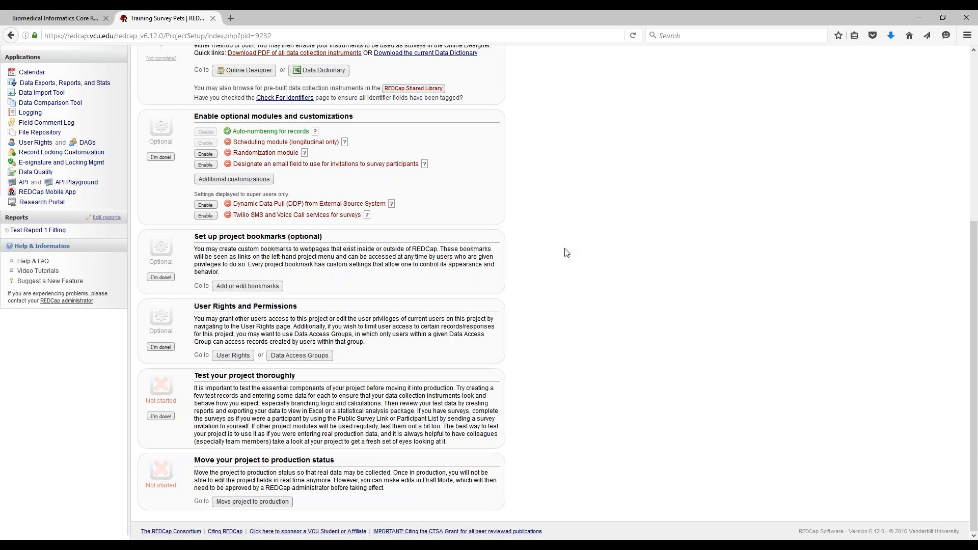
- Switch to the REDCap Training Topics page and go to the Research Portal home page
left_click(76, 20)
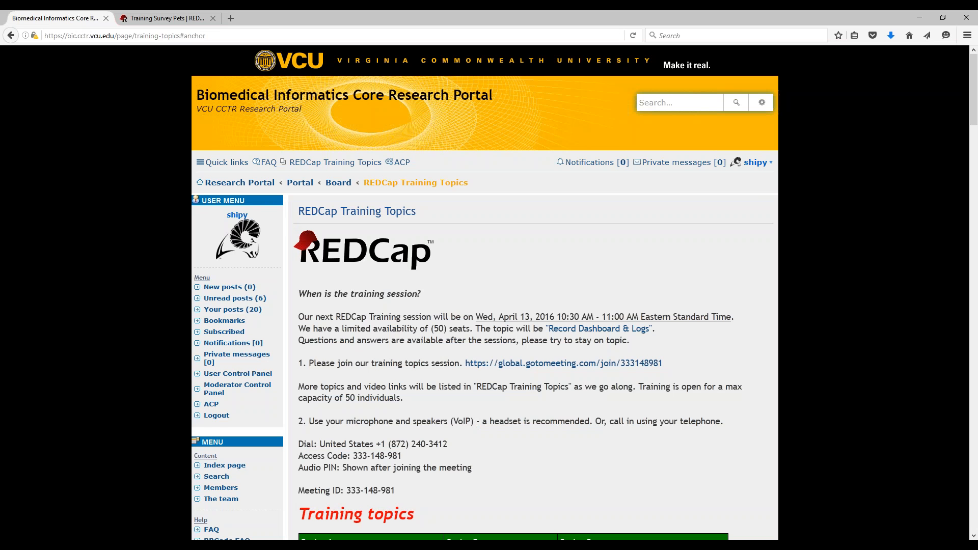
left_click(234, 187)
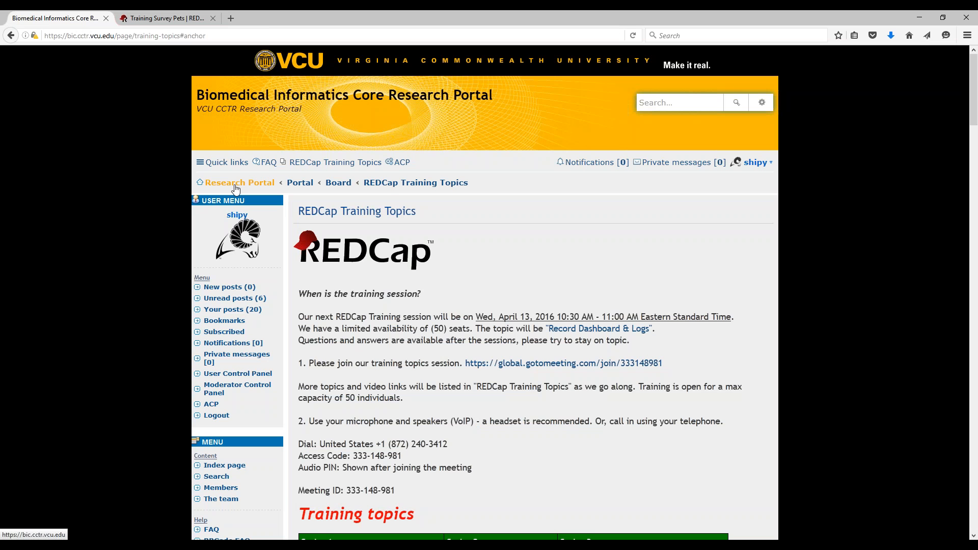